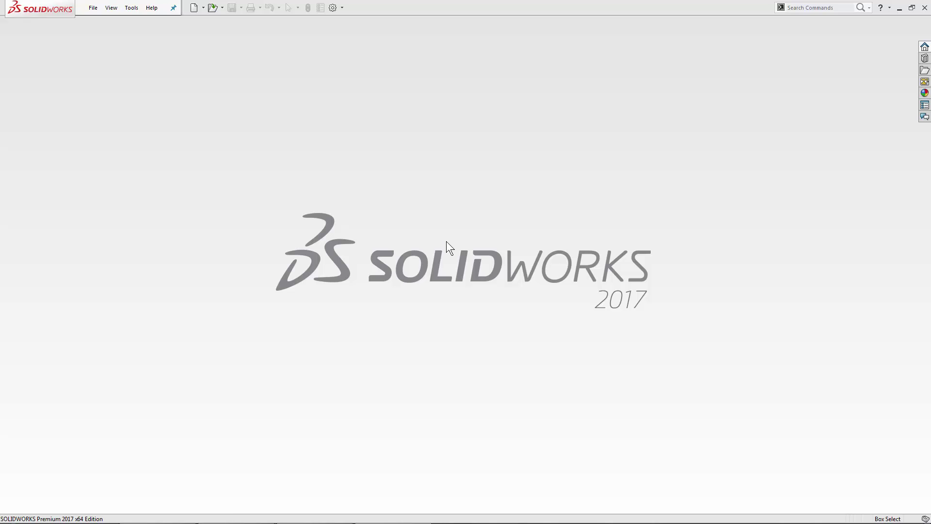
- Open 12 - End to End Hybrid Modeling.SLDPRT, then orbit and zoom to inspect the four scanned meshes
click(212, 8)
click(358, 229)
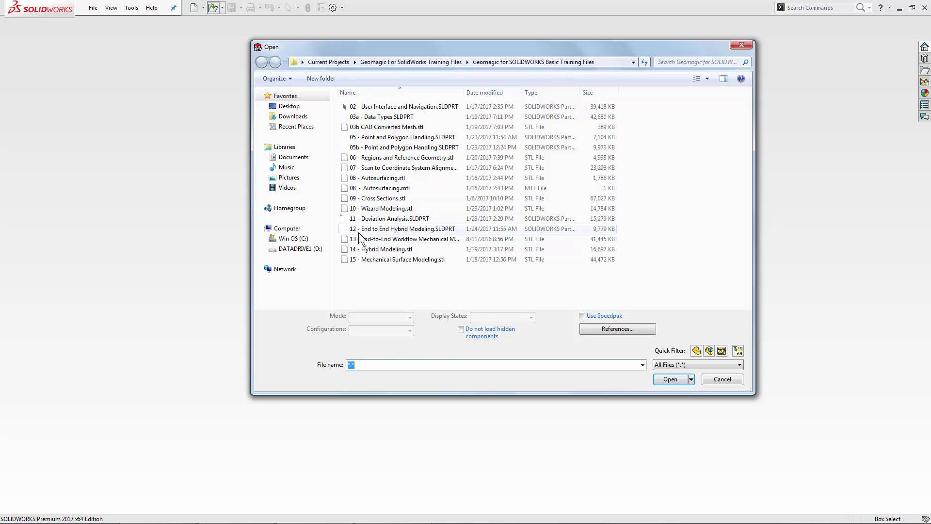
click(666, 376)
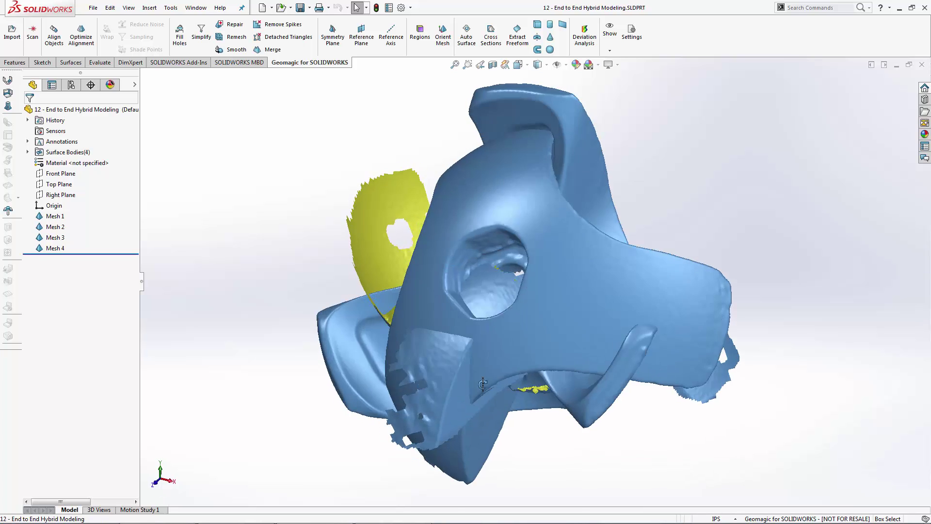
middle_drag(483, 384, 572, 244)
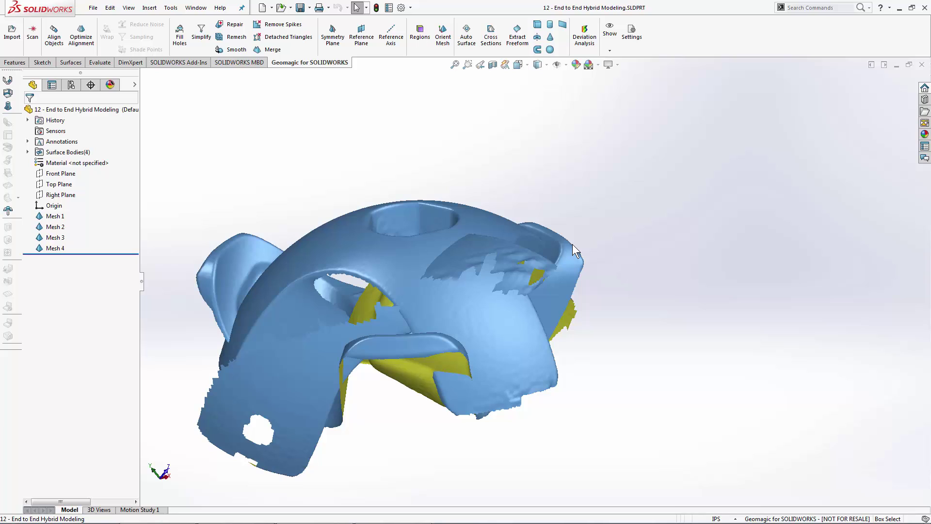
scroll(573, 243, up, 2)
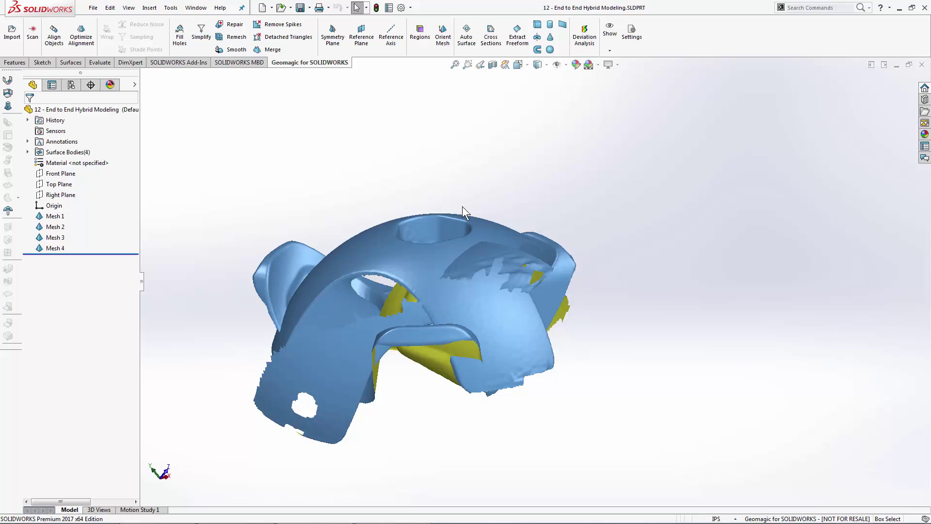
- Start Align Objects with Mesh 1 as the fixed mesh and Mesh 3 as the moving mesh, using Pick Point Pairs
click(56, 38)
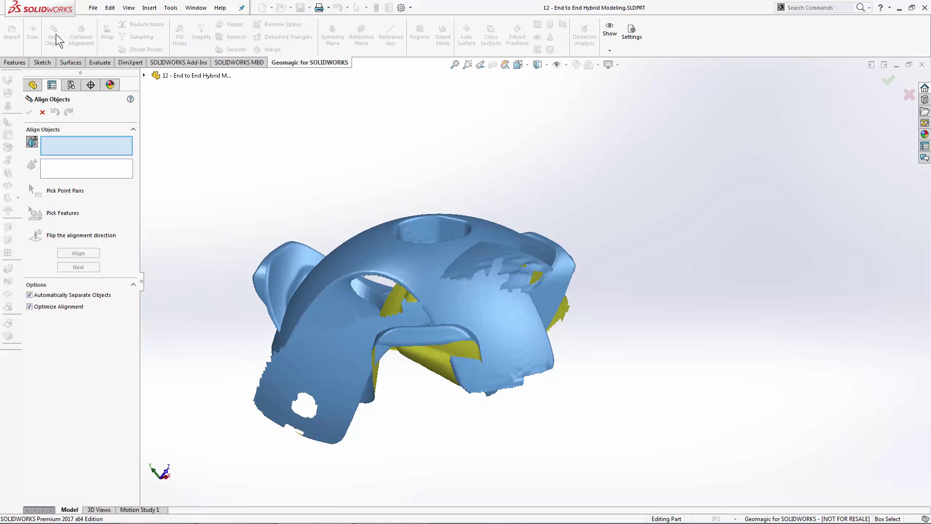
click(144, 75)
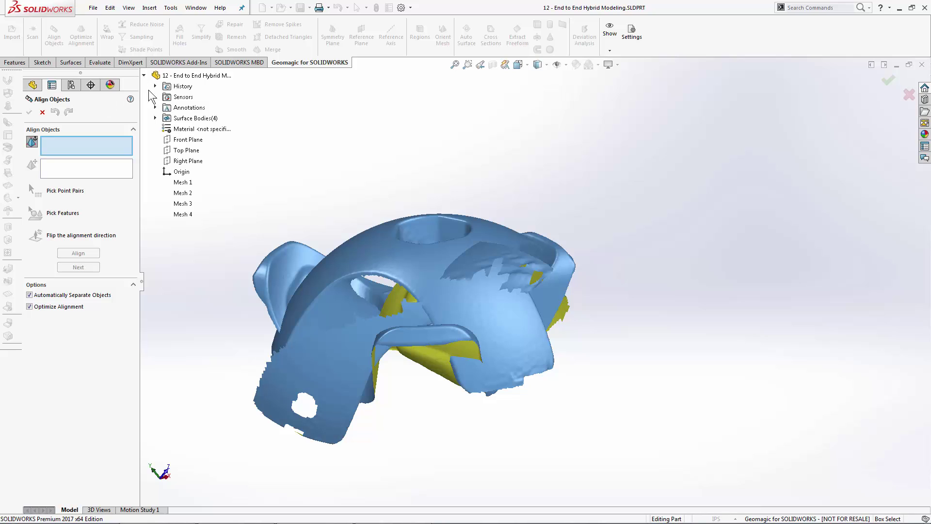
click(183, 182)
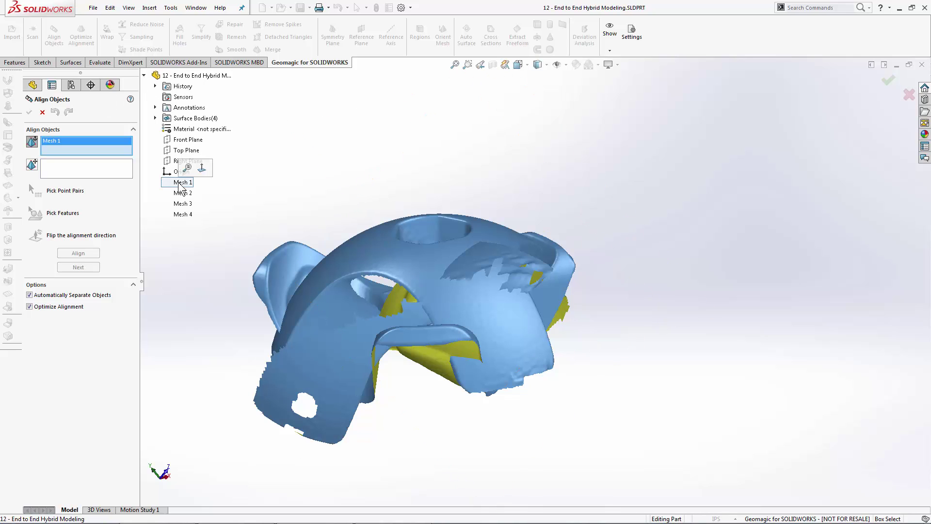
click(85, 172)
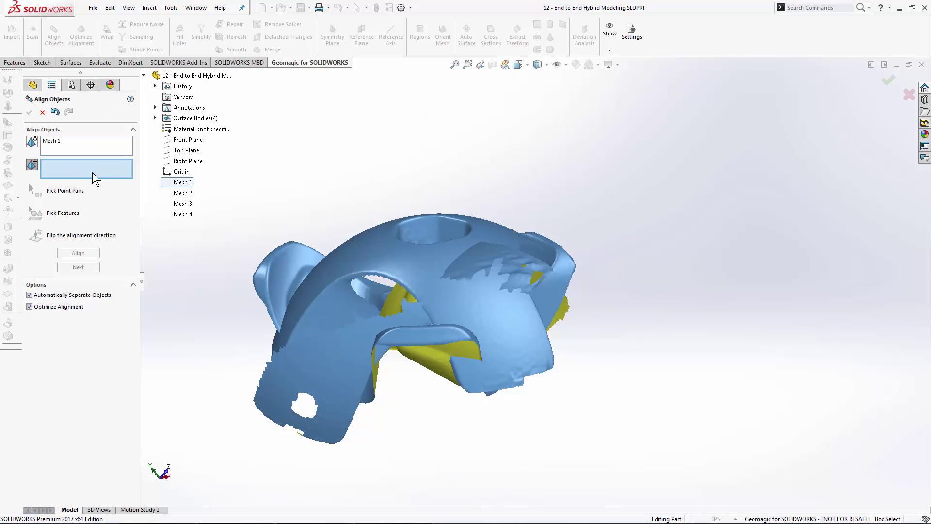
click(183, 203)
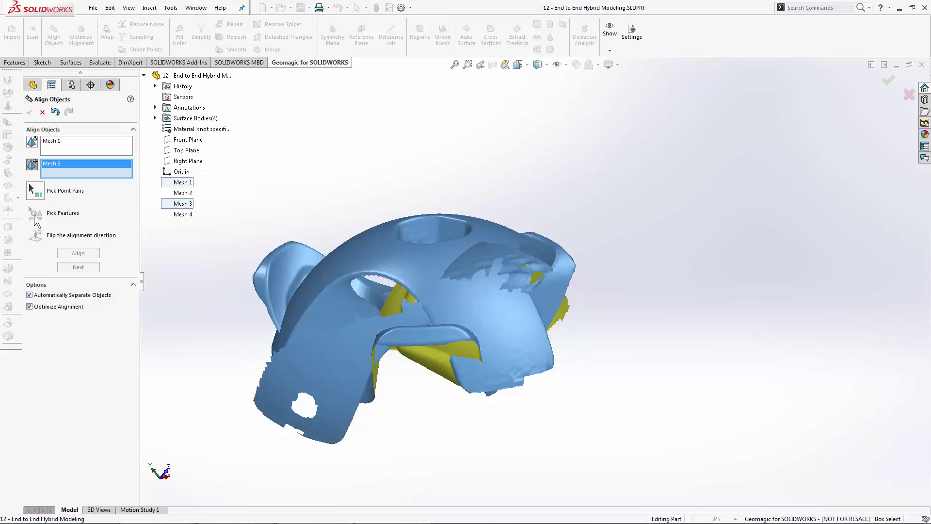
click(35, 190)
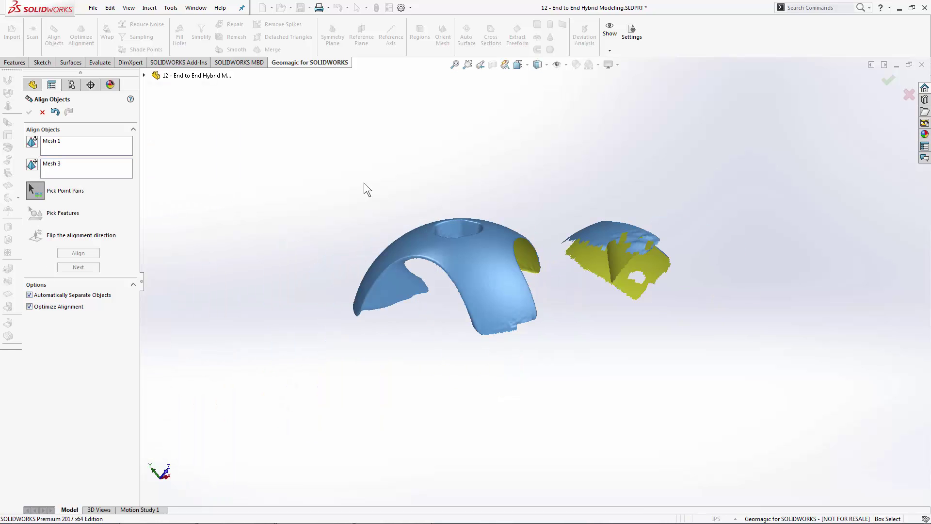
- Orient the meshes and mark three reference points on the upper mesh
middle_drag(430, 178, 449, 320)
scroll(595, 340, up, 2)
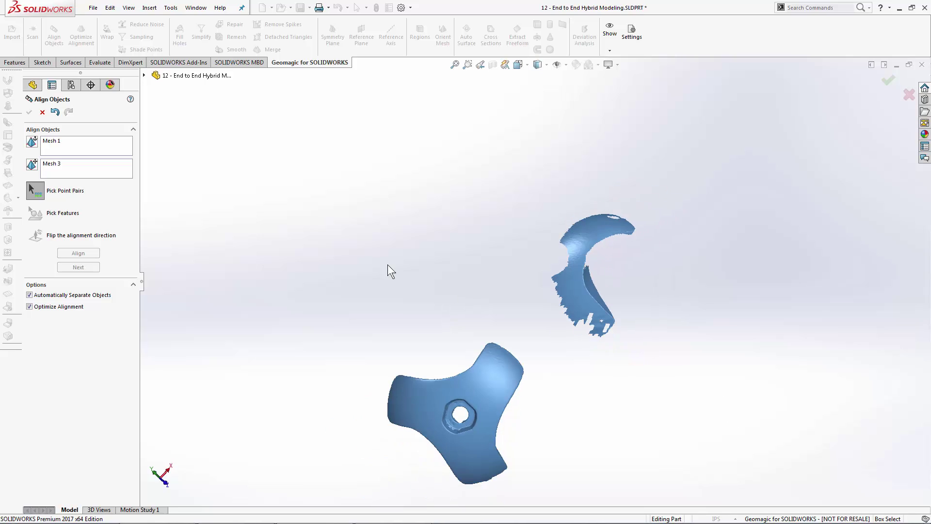
middle_drag(537, 199, 557, 203)
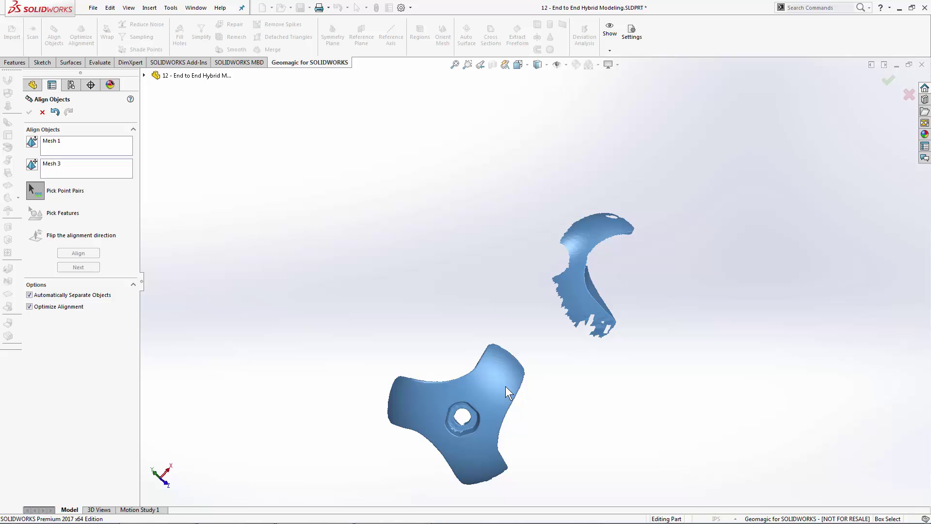
middle_drag(505, 387, 492, 372)
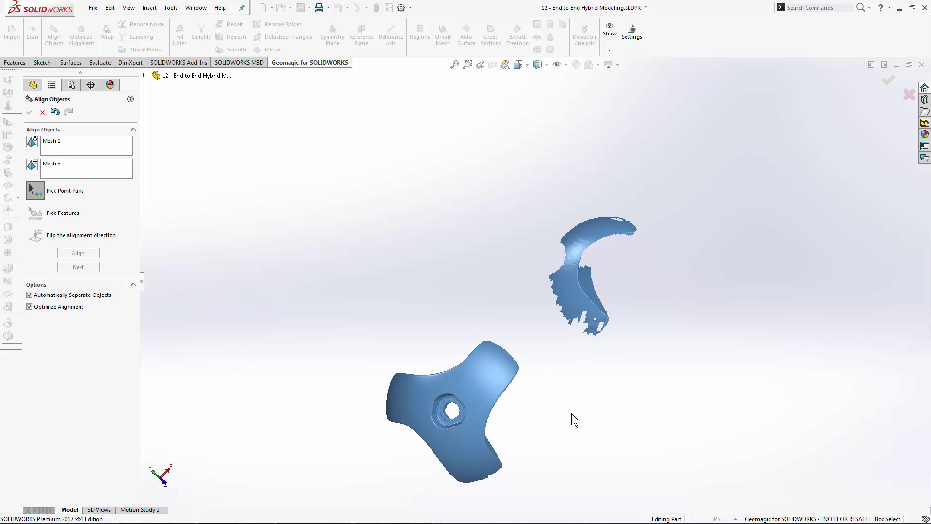
click(633, 228)
click(574, 258)
click(607, 319)
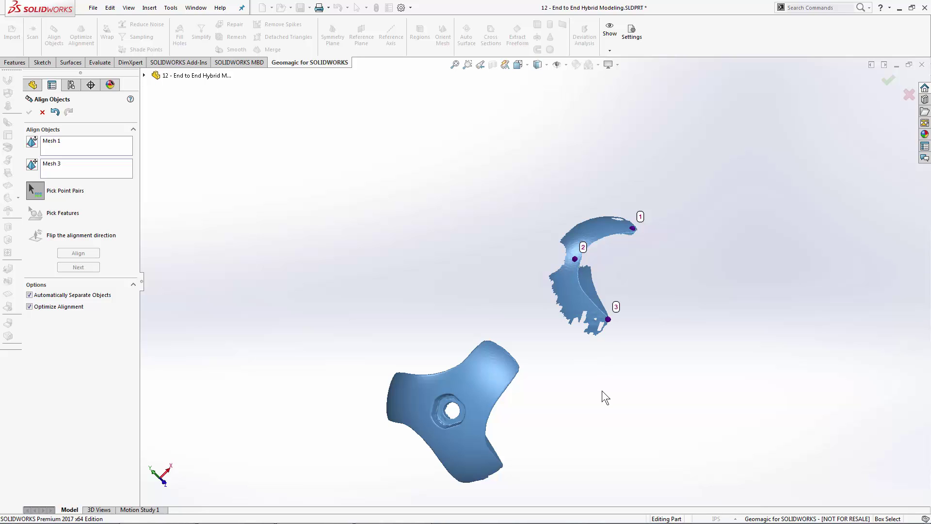
- Mark the three matching points on the lower mesh, align Mesh 3 to Mesh 1, and check the fit
click(516, 368)
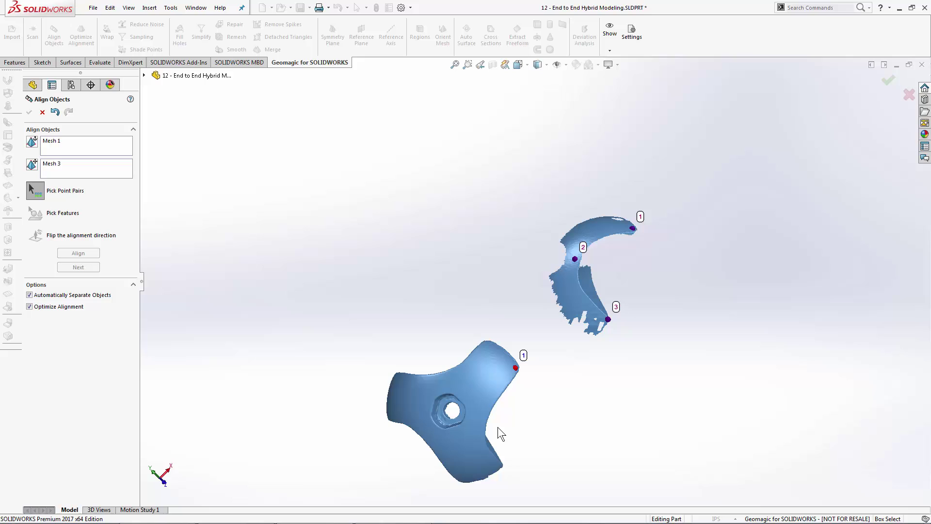
click(482, 420)
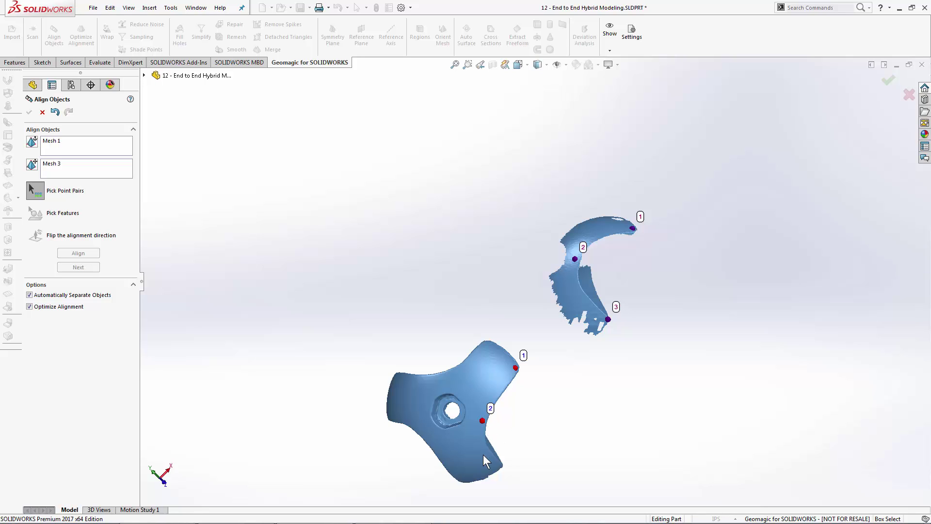
click(499, 466)
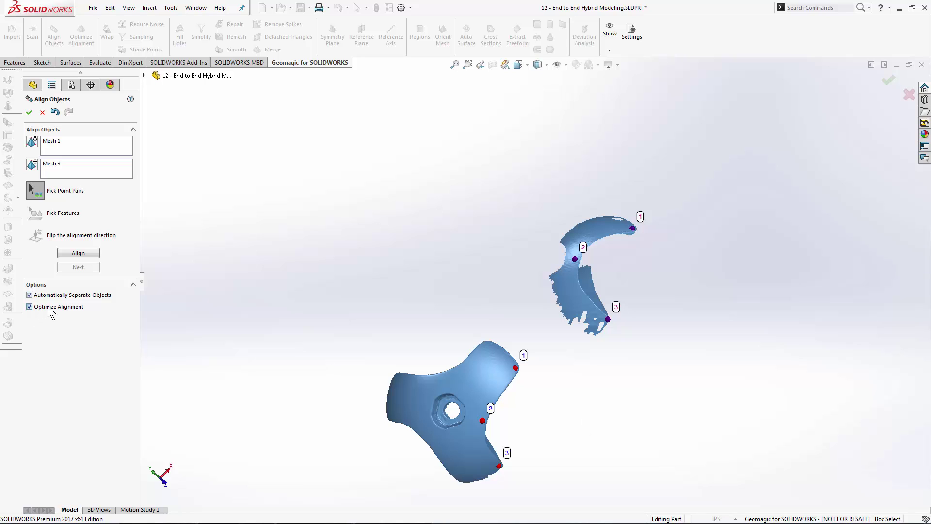
click(87, 257)
middle_drag(630, 336, 540, 365)
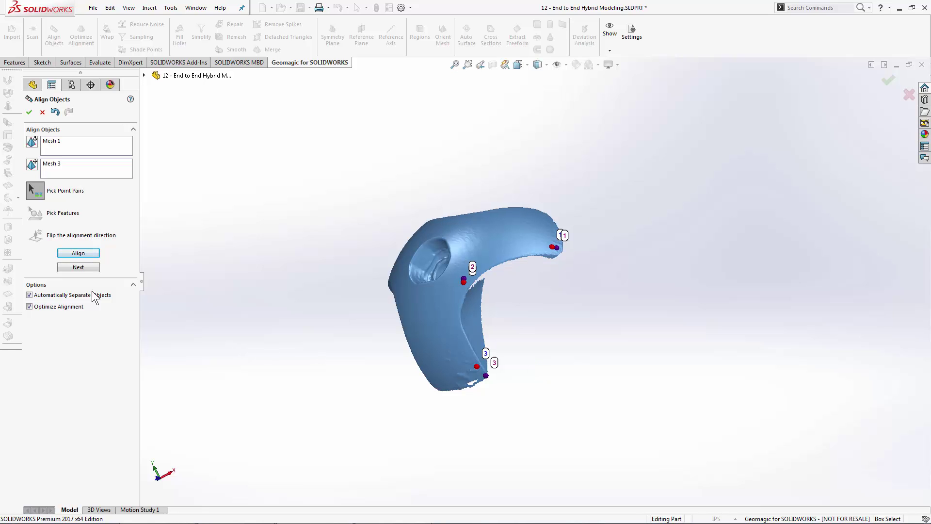
- Accept the previous alignment and set Mesh 4 as the next mesh to align by point pairs
click(87, 268)
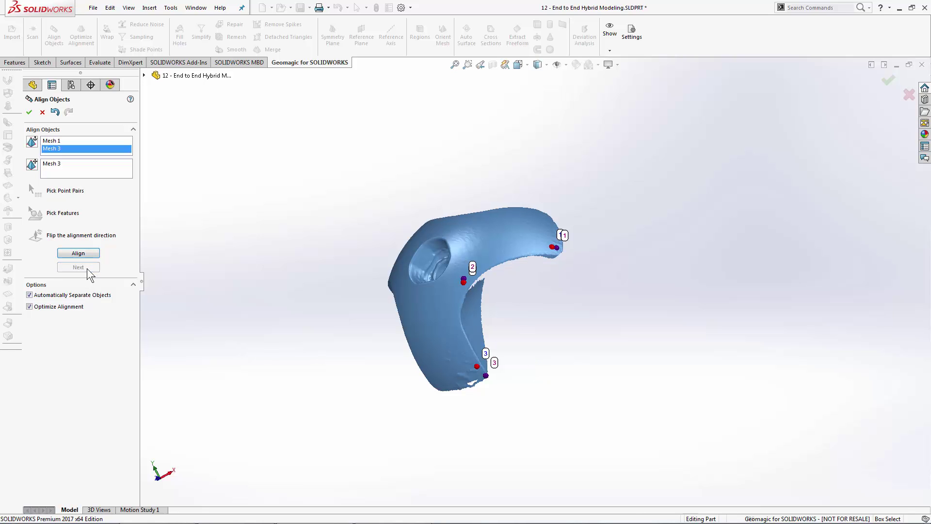
click(143, 75)
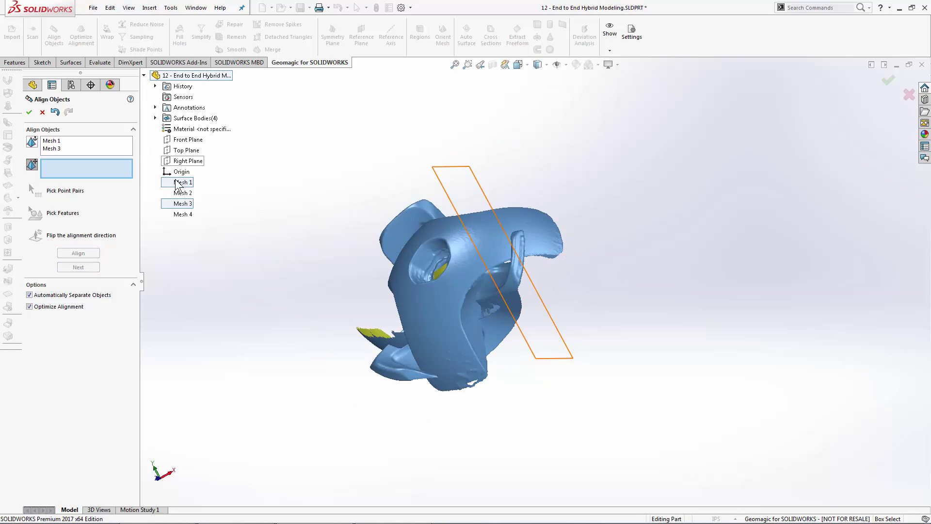
click(182, 214)
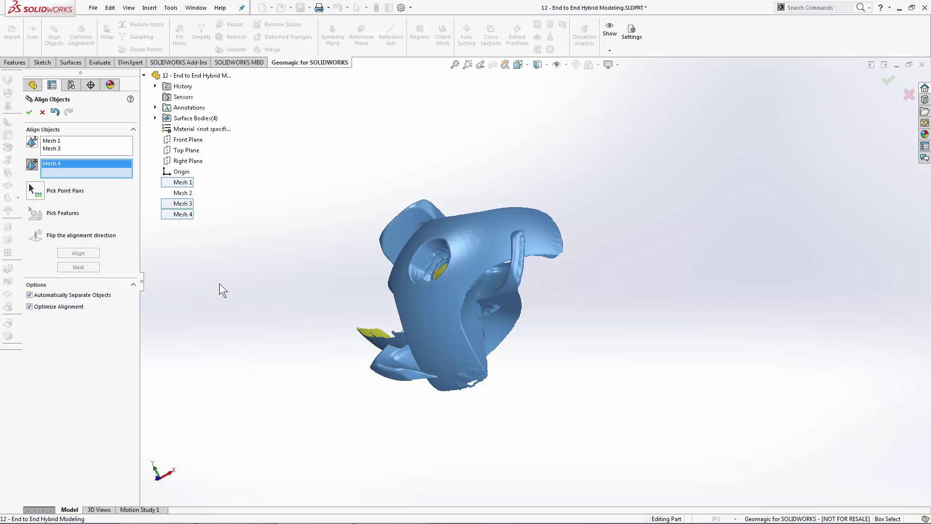
click(40, 194)
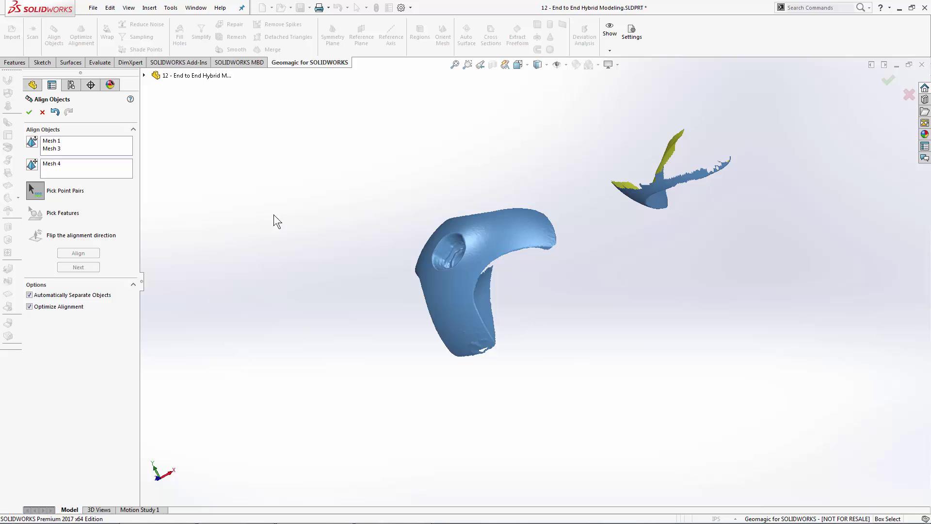
- Pick three matching point pairs between Mesh 4 and the combined mesh, then align them
middle_drag(273, 215, 469, 82)
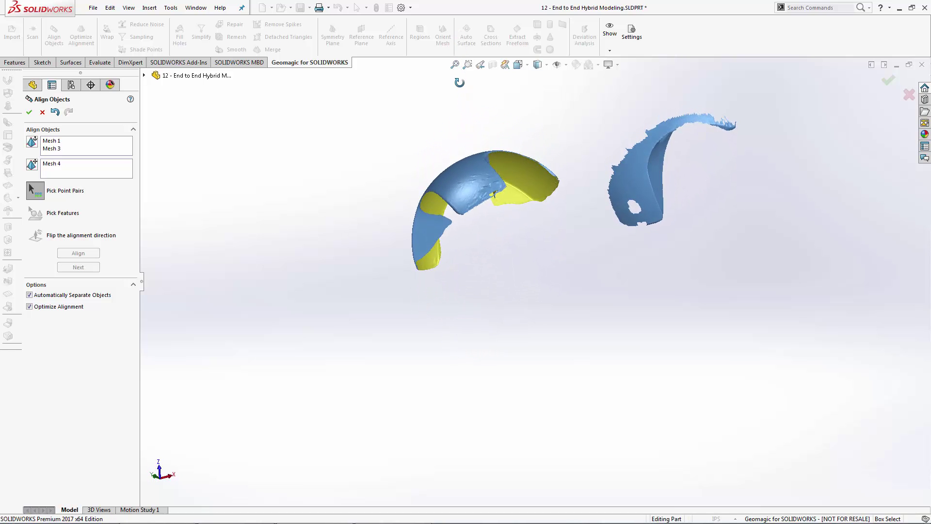
middle_drag(750, 211, 738, 260)
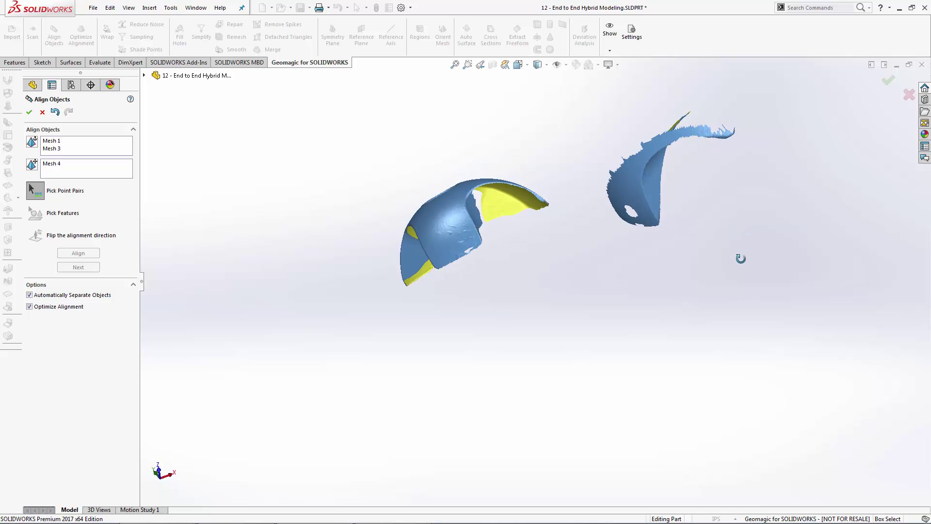
click(657, 222)
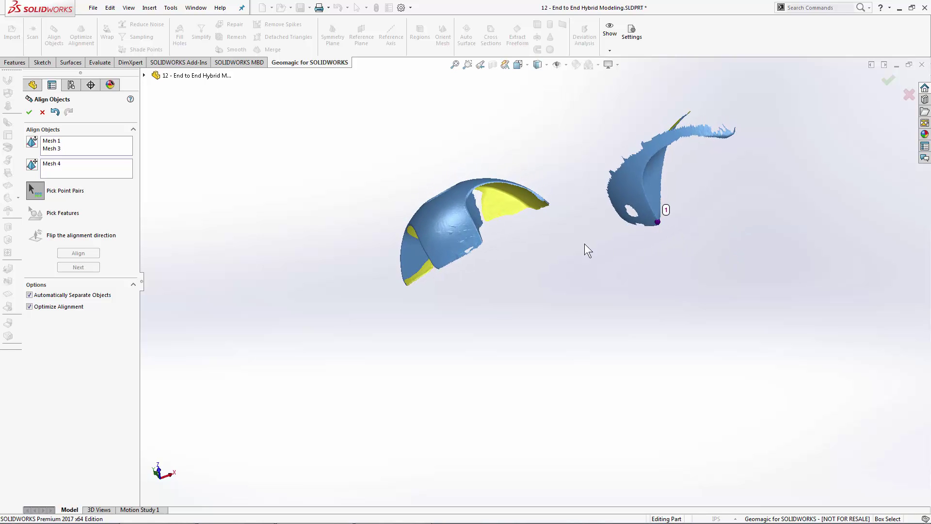
click(480, 240)
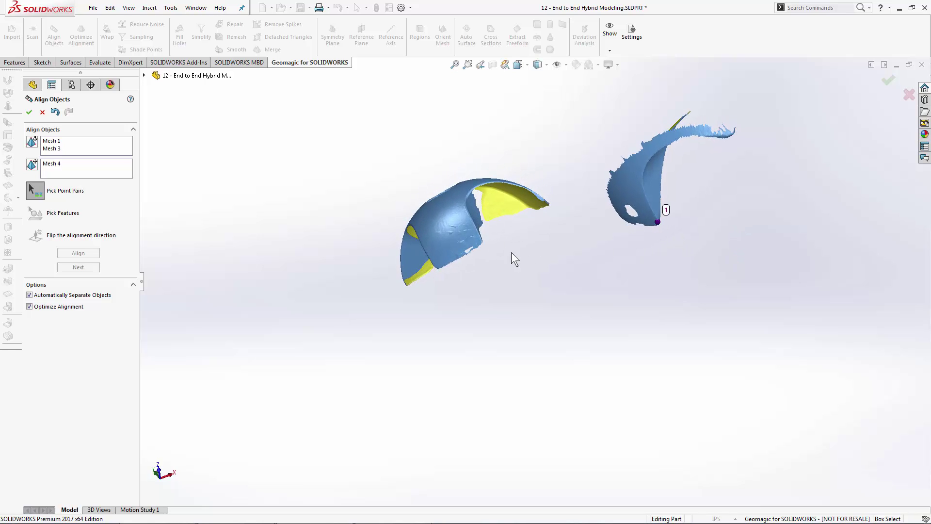
click(727, 135)
middle_drag(720, 155, 546, 249)
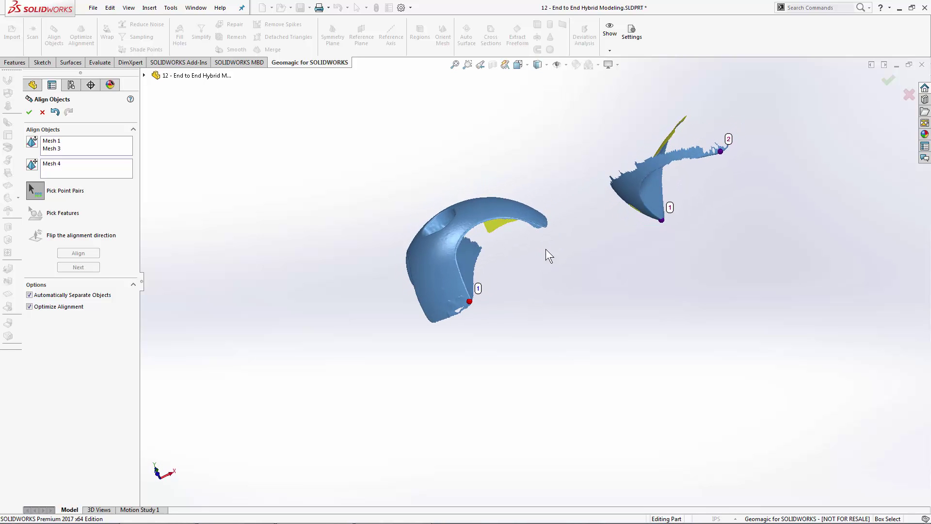
click(537, 226)
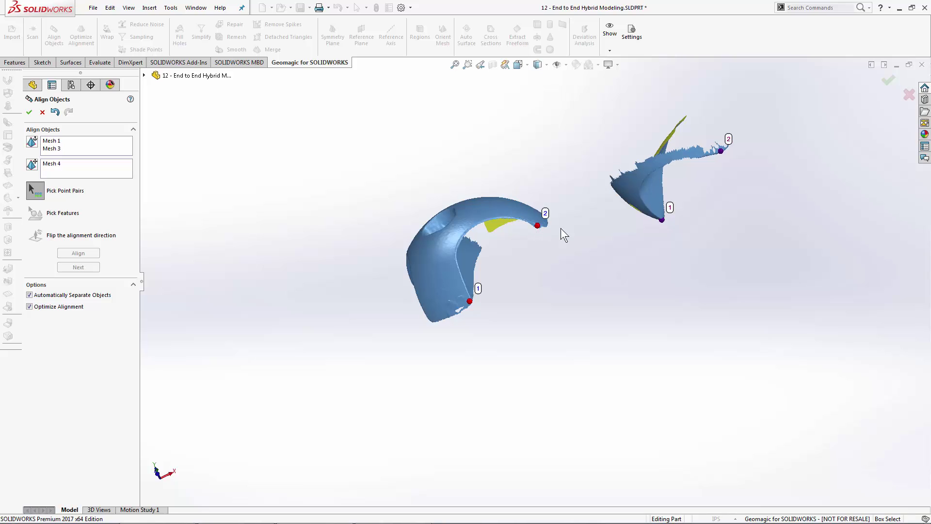
click(638, 186)
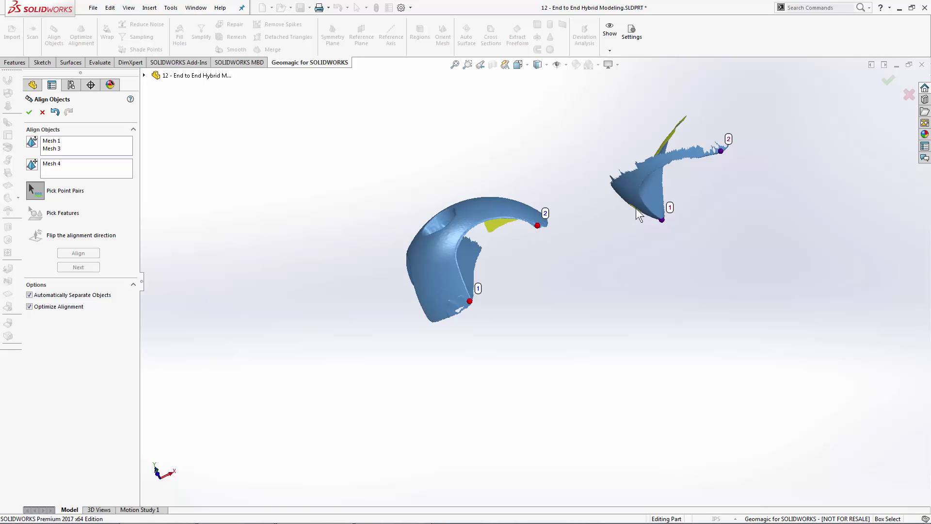
click(459, 239)
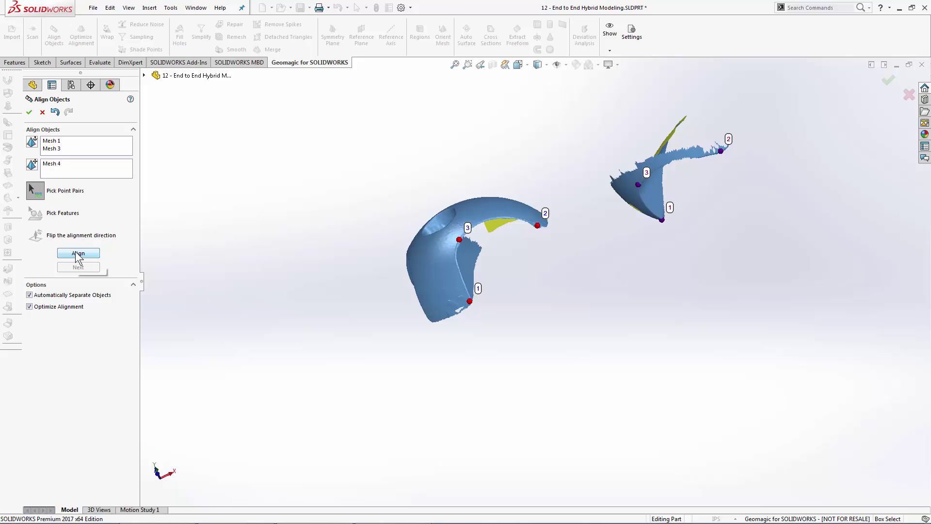
click(77, 254)
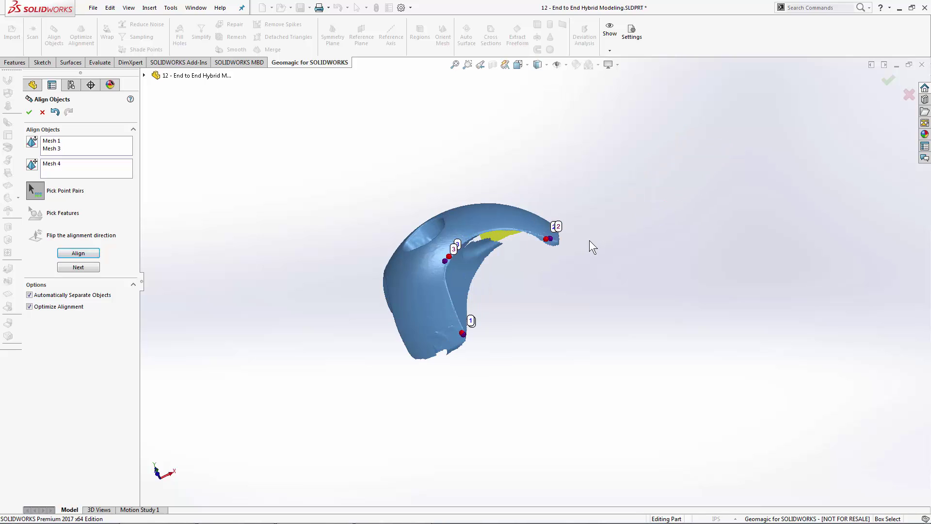
middle_drag(537, 286, 522, 261)
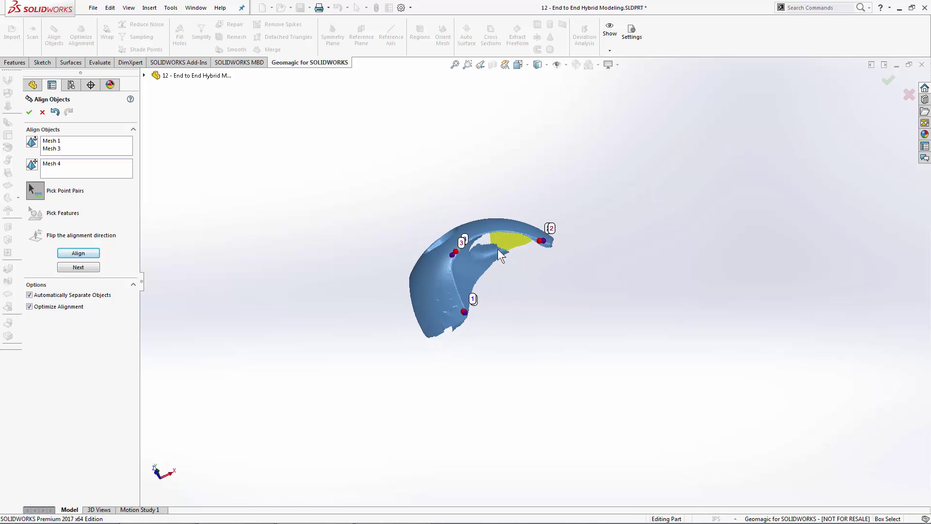
- Accept the Mesh 4 alignment and choose Mesh 2 as the next mesh to align by point pairs
click(86, 268)
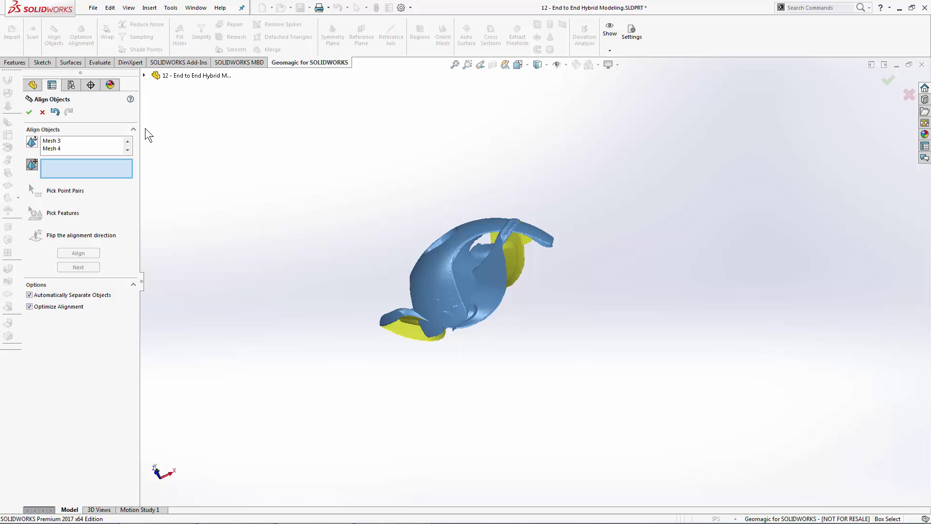
click(144, 76)
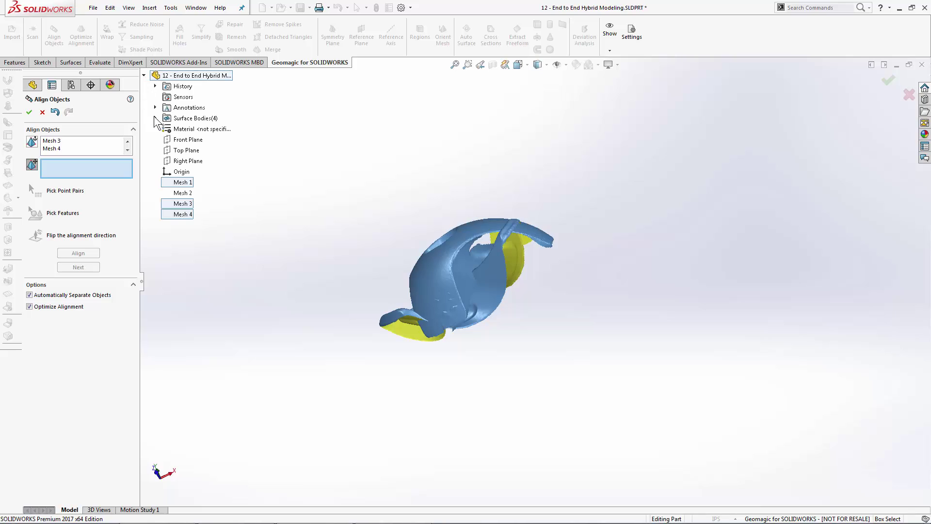
click(183, 193)
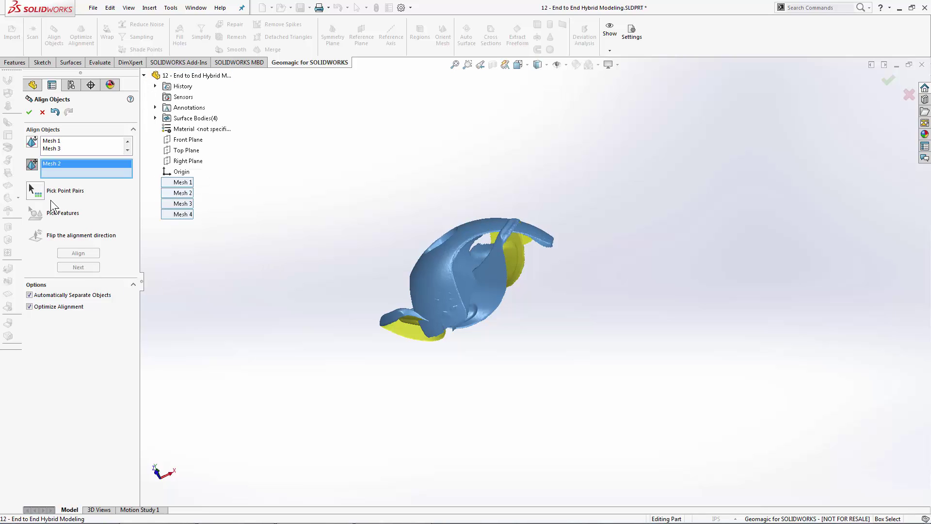
click(36, 188)
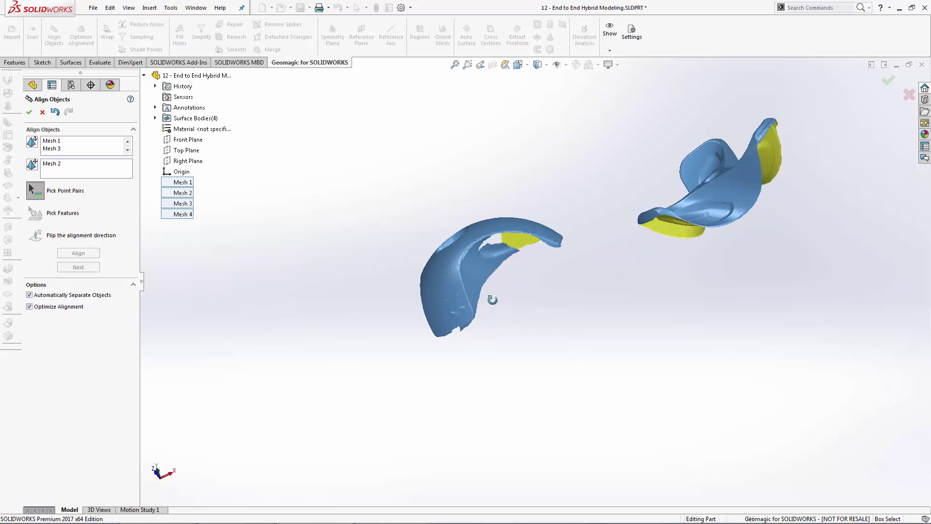
- Pick three matching point pairs for Mesh 2, align it, and accept the result
middle_drag(493, 299, 499, 305)
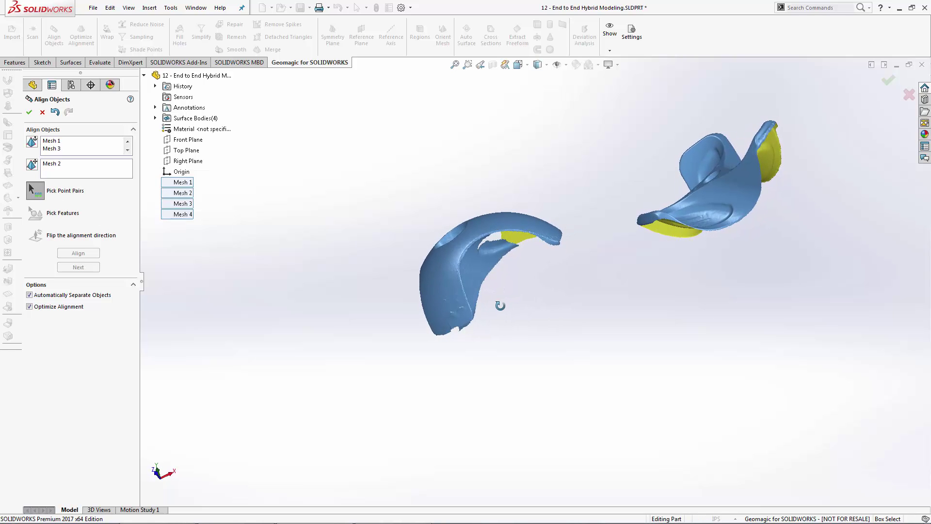
click(733, 209)
click(555, 240)
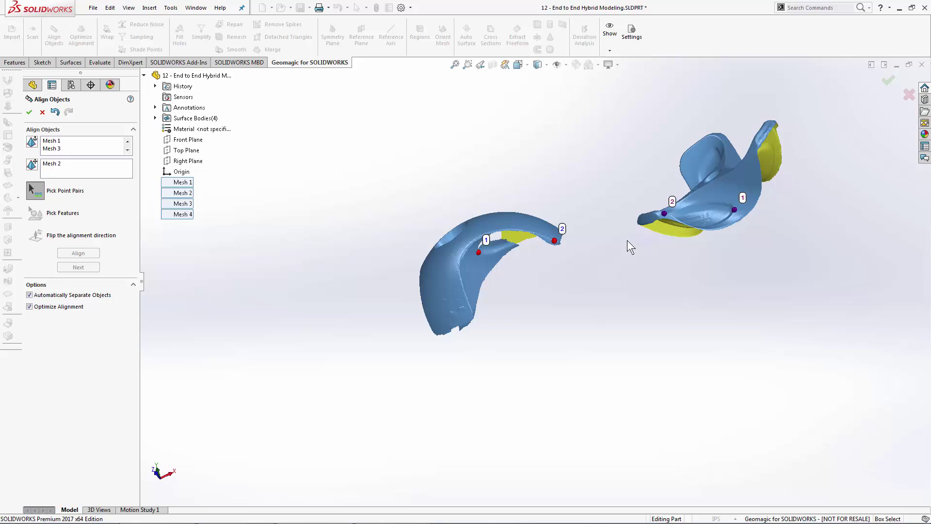
click(471, 315)
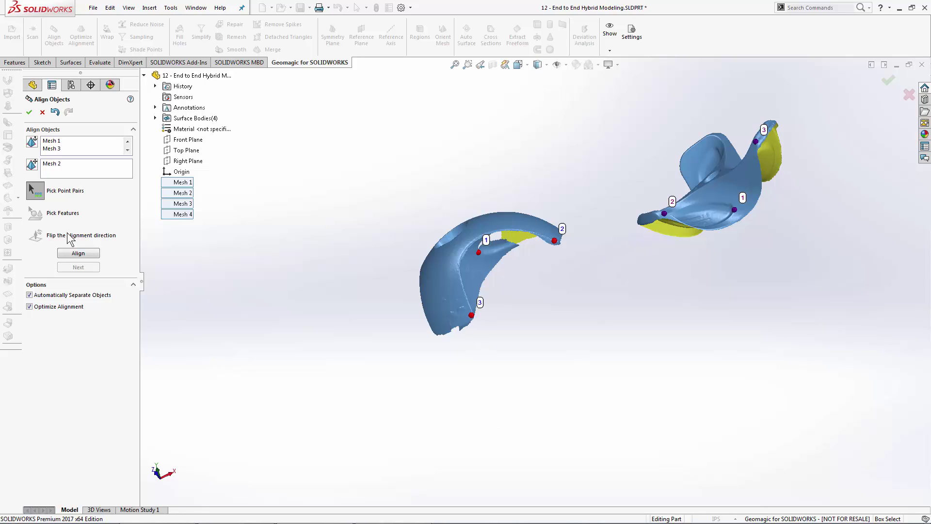
click(70, 255)
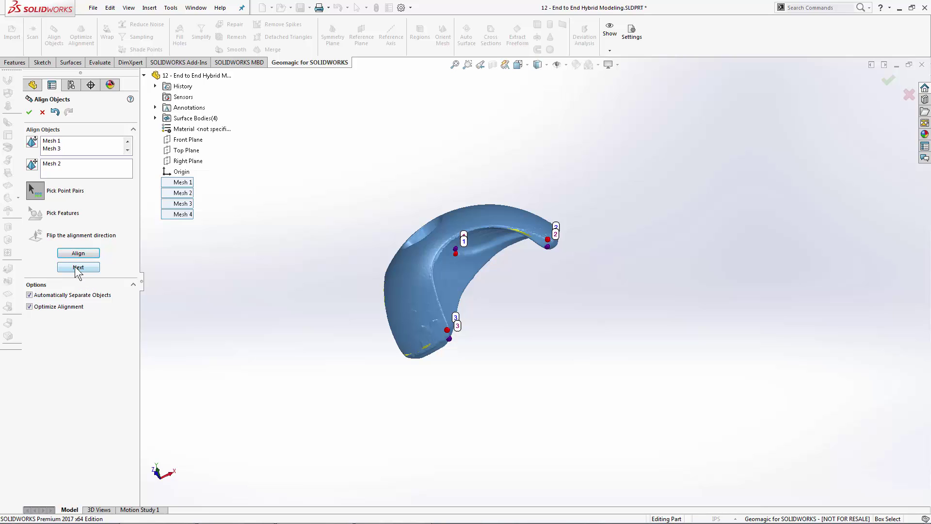
click(75, 267)
- Finish the point-pair alignment and orbit to a face-on view of the assembled part
click(29, 112)
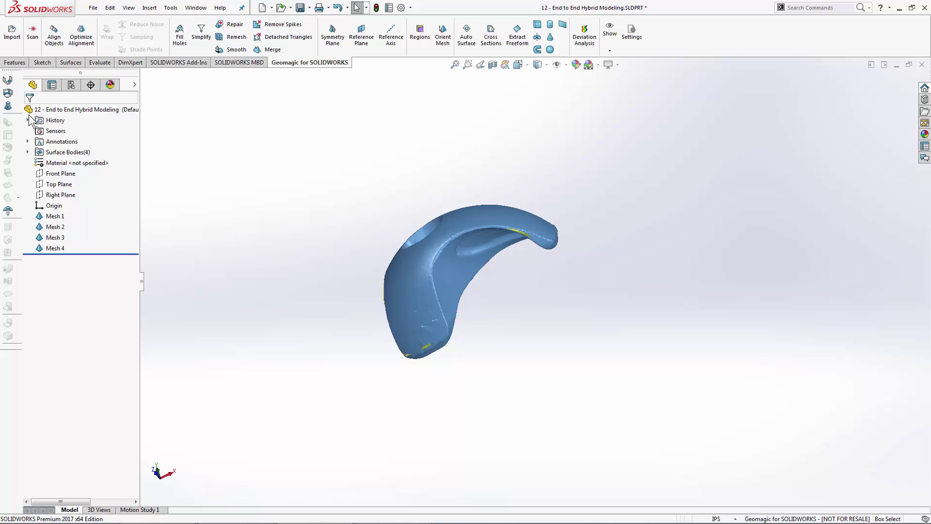
middle_drag(446, 351, 199, 441)
scroll(535, 351, down, 3)
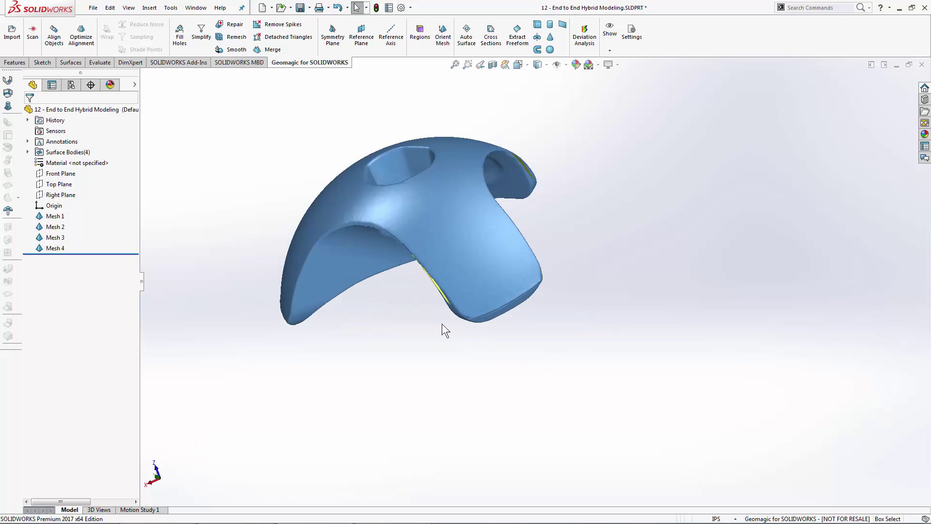
- Run Optimize Alignment on Mesh 1 through Mesh 4 and accept the refined fit
click(81, 36)
click(182, 183)
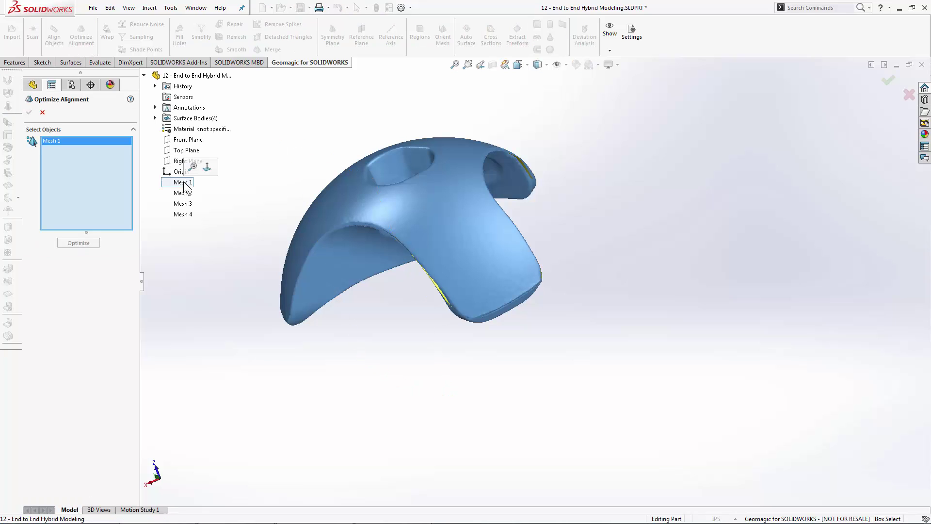
shift+click(183, 215)
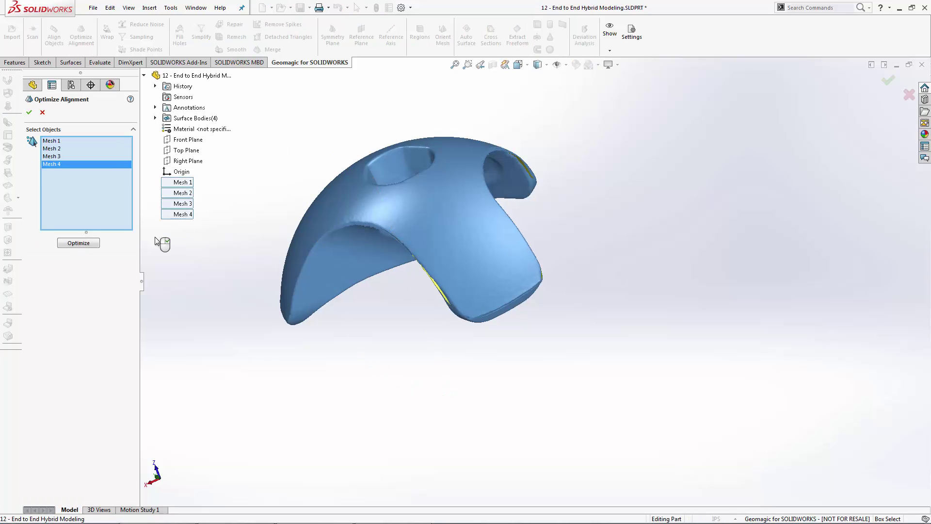
scroll(357, 267, down, 3)
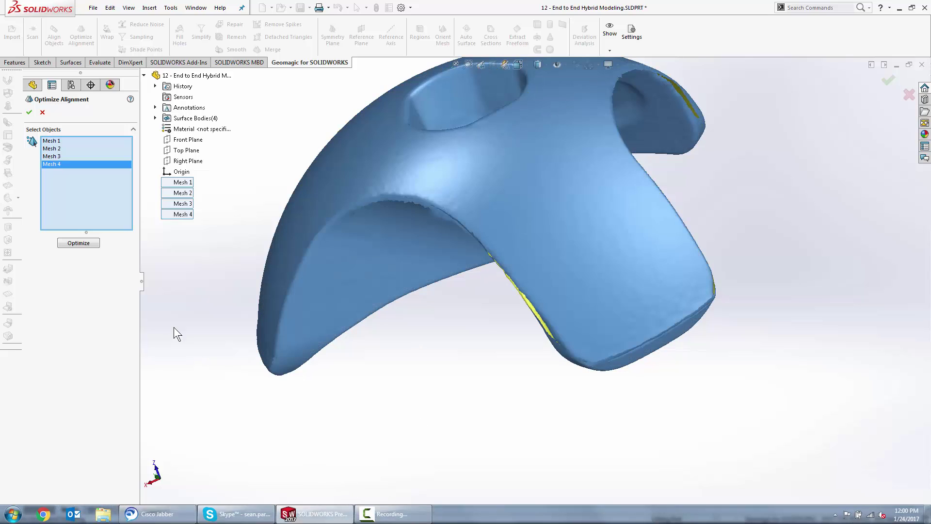
click(86, 244)
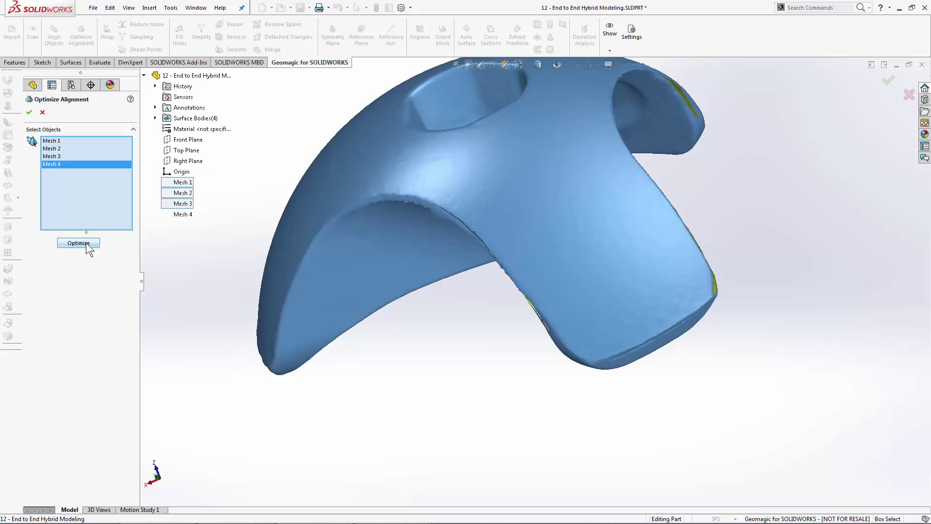
click(30, 113)
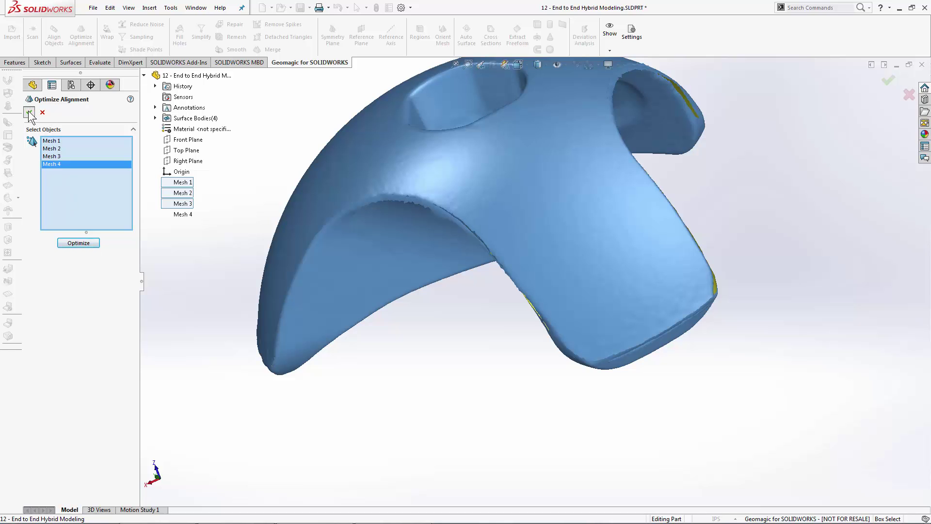
middle_drag(317, 245, 374, 369)
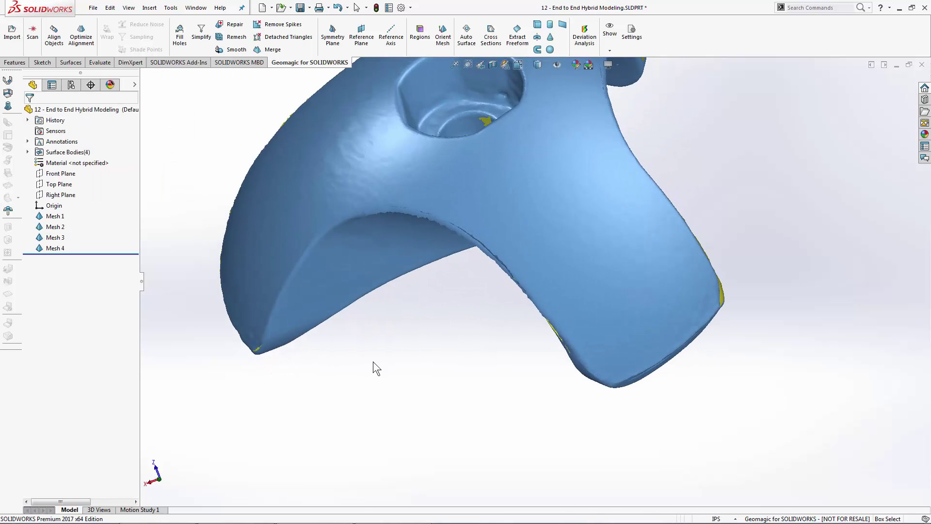
scroll(490, 178, up, 5)
scroll(490, 178, down, 1)
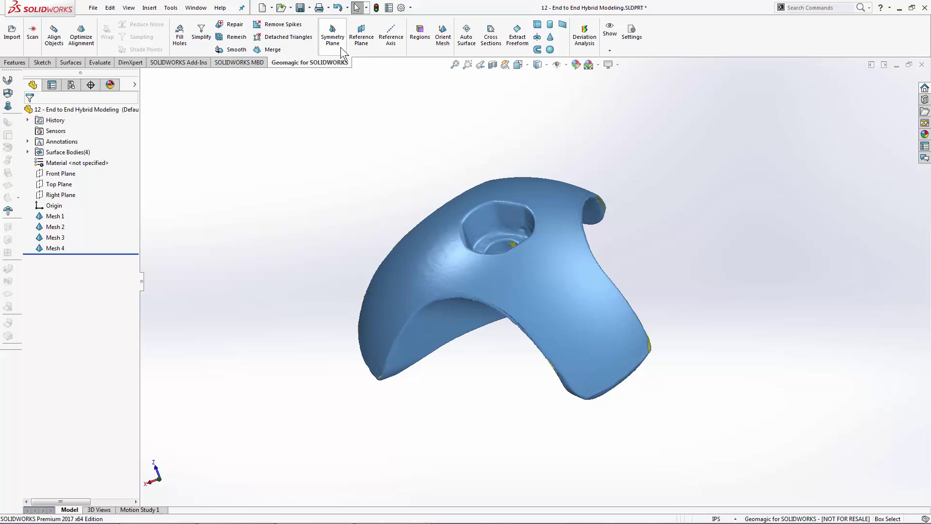
- Merge Mesh 1 through Mesh 4 into one mesh body, keeping Output Type Mesh
click(273, 49)
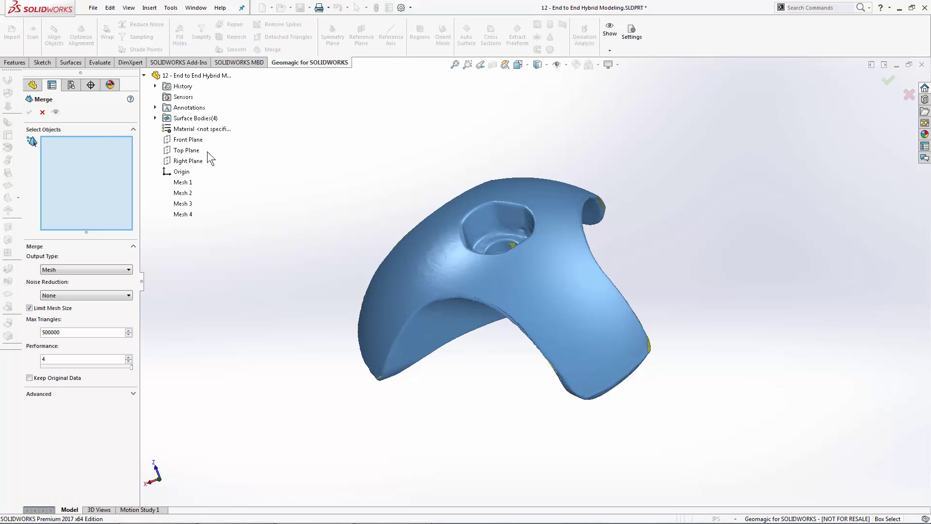
click(188, 183)
shift+click(184, 215)
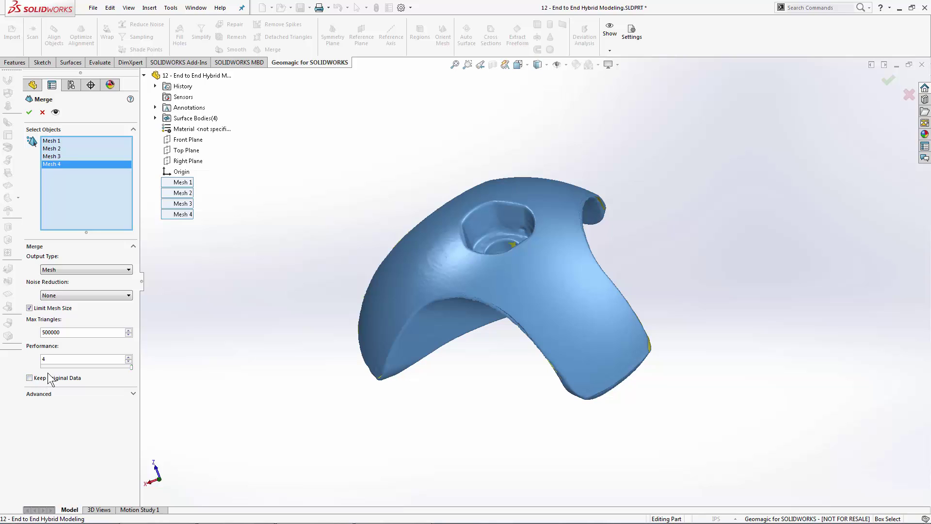
click(30, 113)
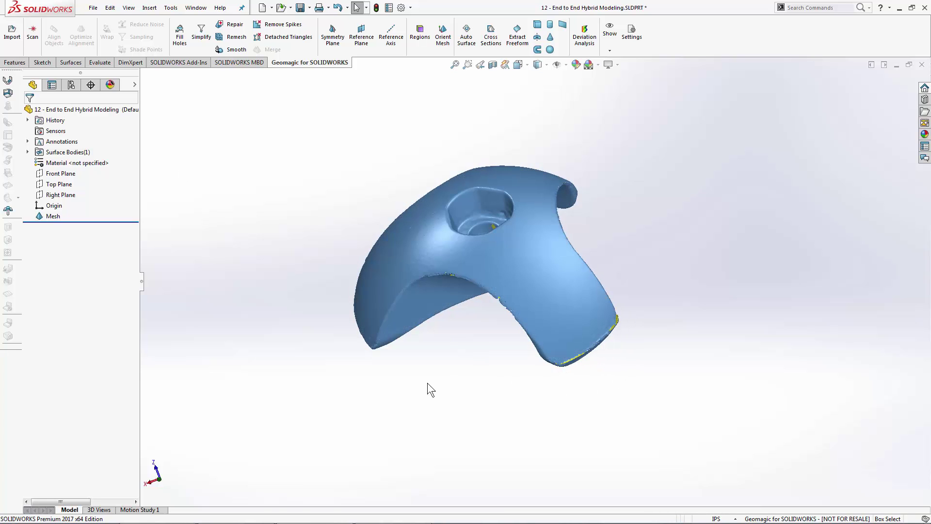
- Diagnose the merged mesh in Repair and apply all fixes for intersections, the tunnel, and spikes
middle_drag(427, 382, 324, 201)
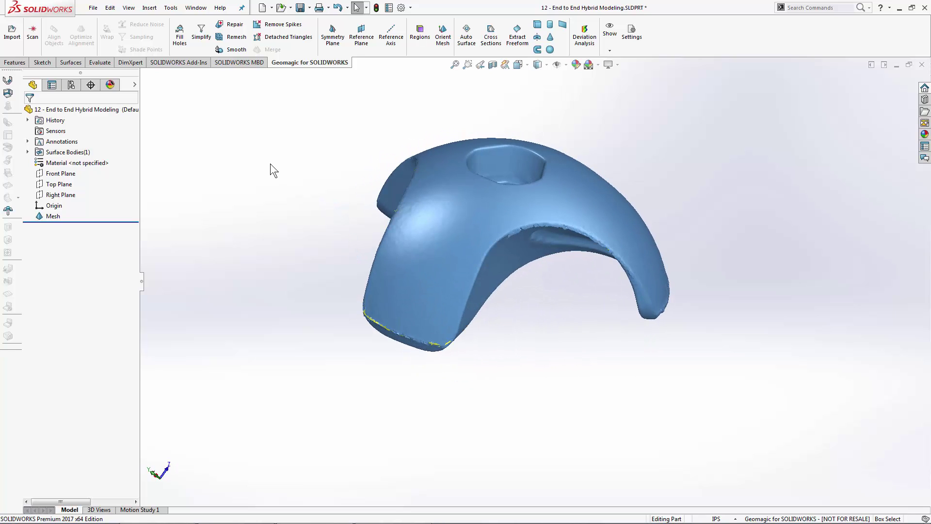
click(233, 28)
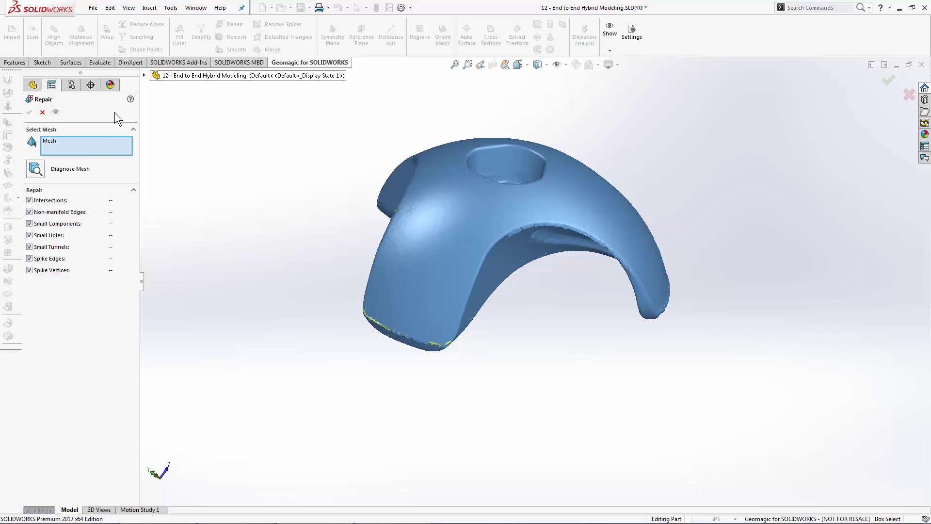
click(40, 175)
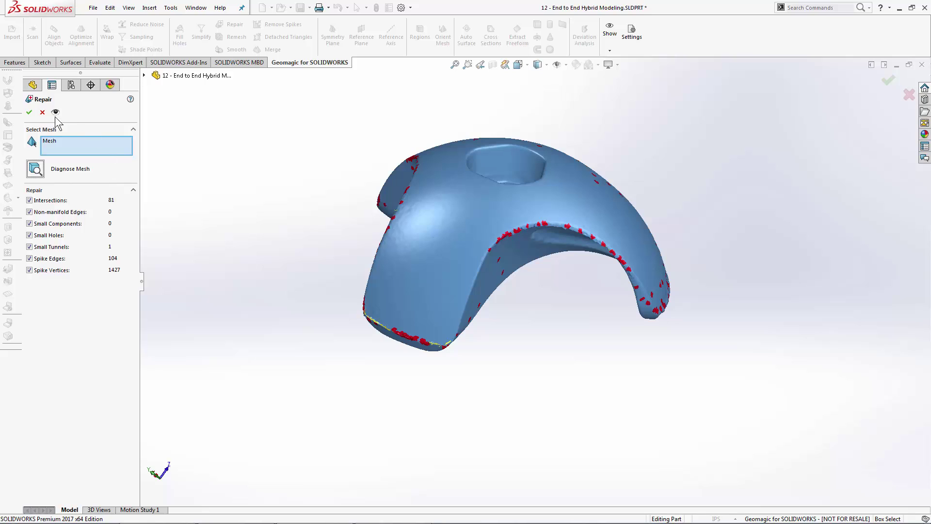
click(29, 112)
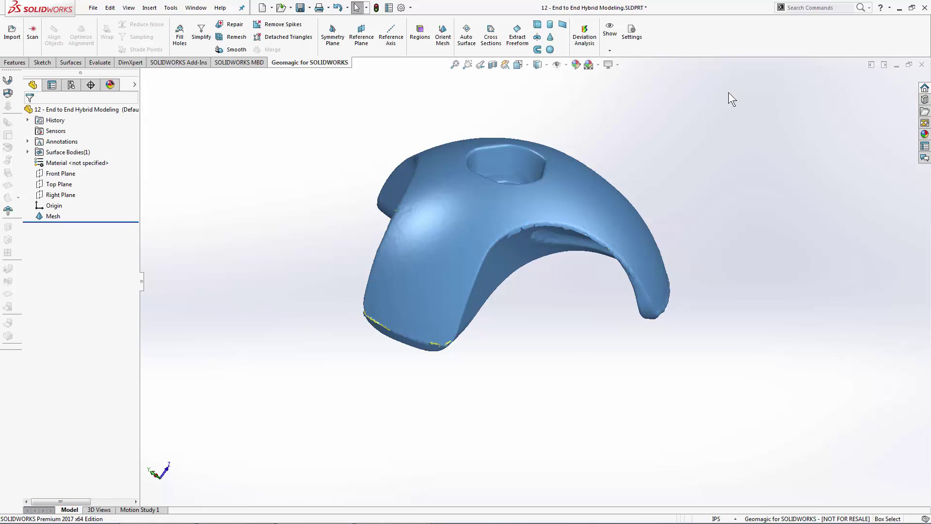
middle_drag(727, 97, 712, 137)
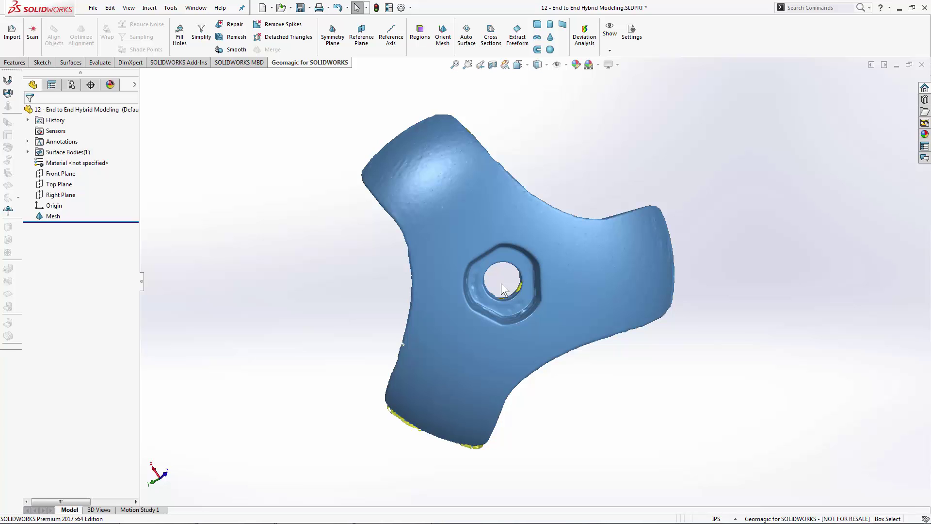
middle_drag(618, 451, 626, 90)
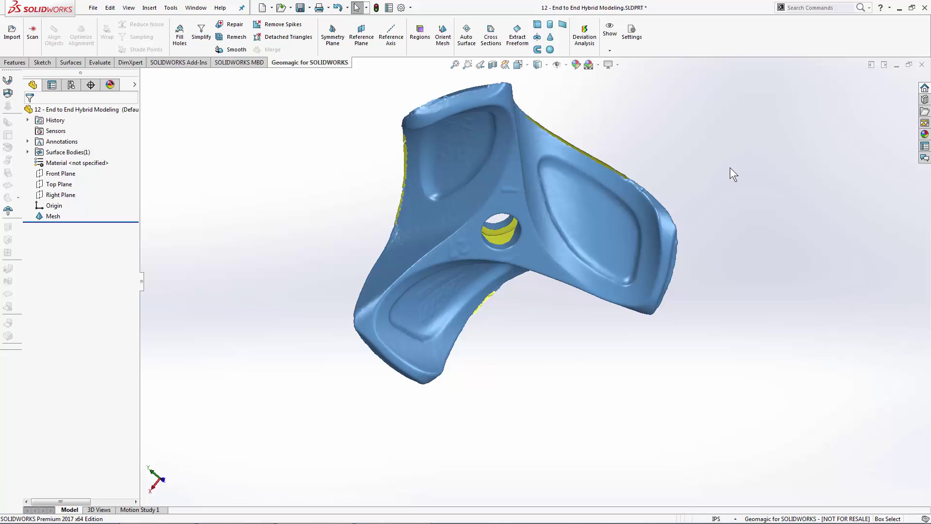
middle_drag(726, 172, 563, 426)
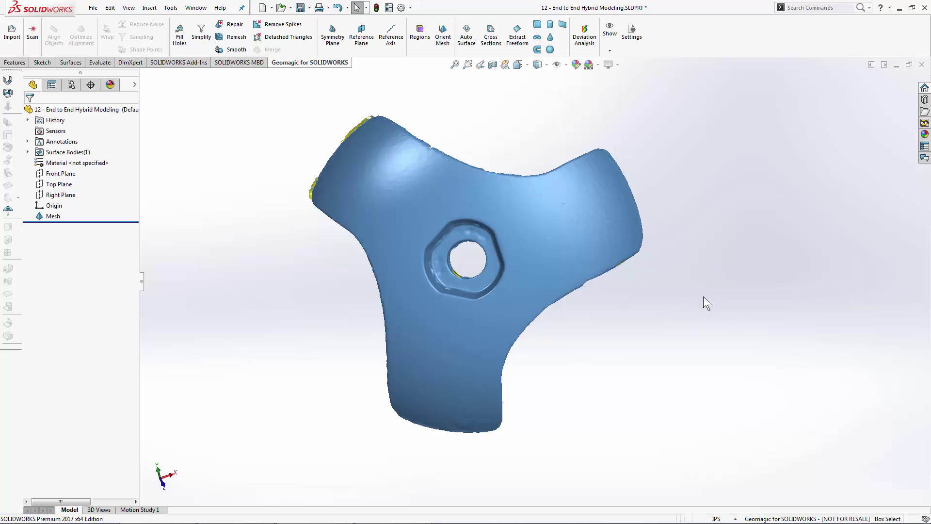
- Duplicate the Mesh feature and hide the original Mesh
right_click(59, 219)
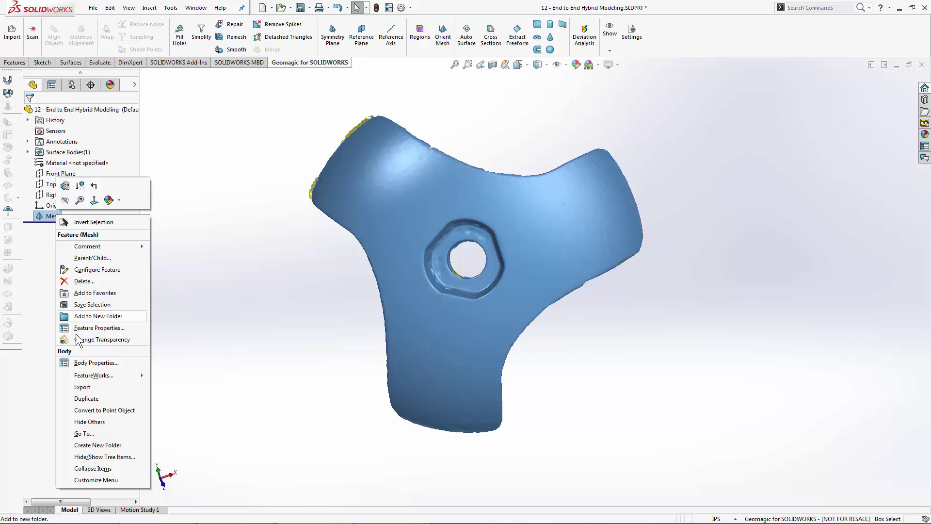
click(86, 398)
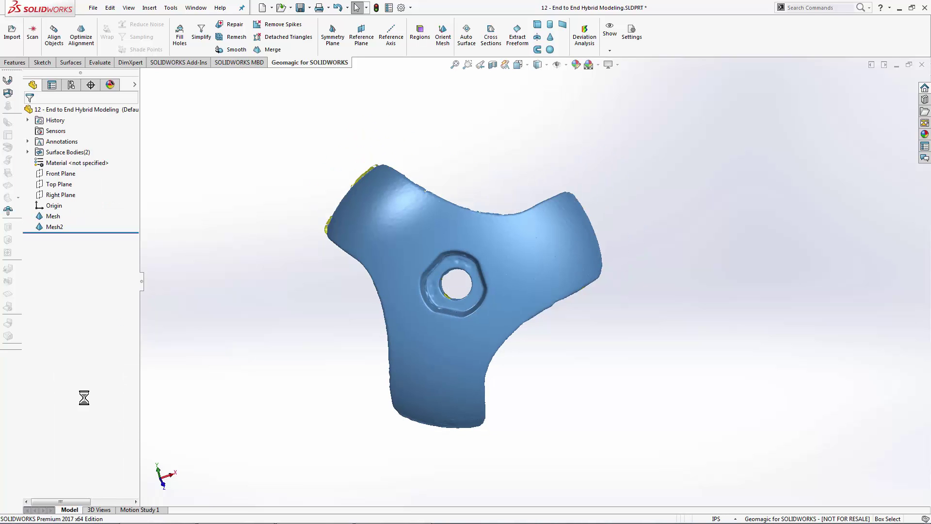
right_click(55, 220)
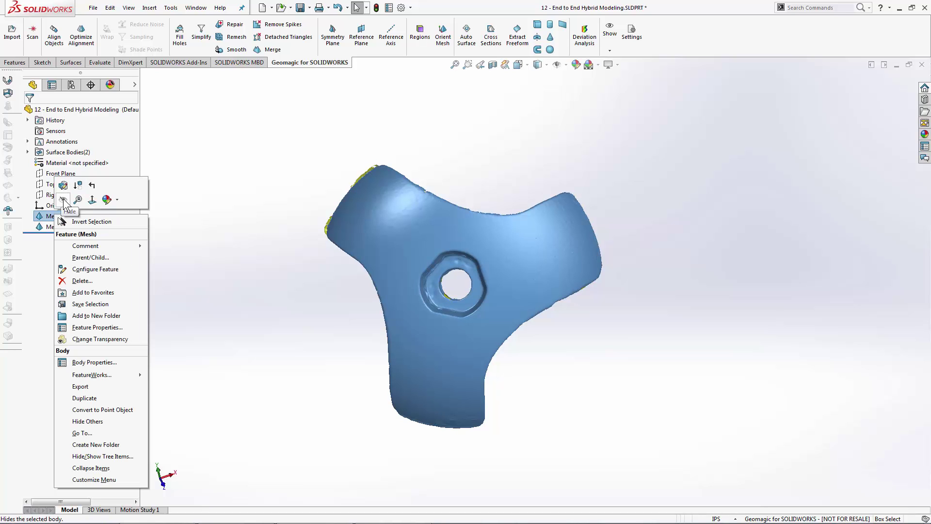
click(64, 201)
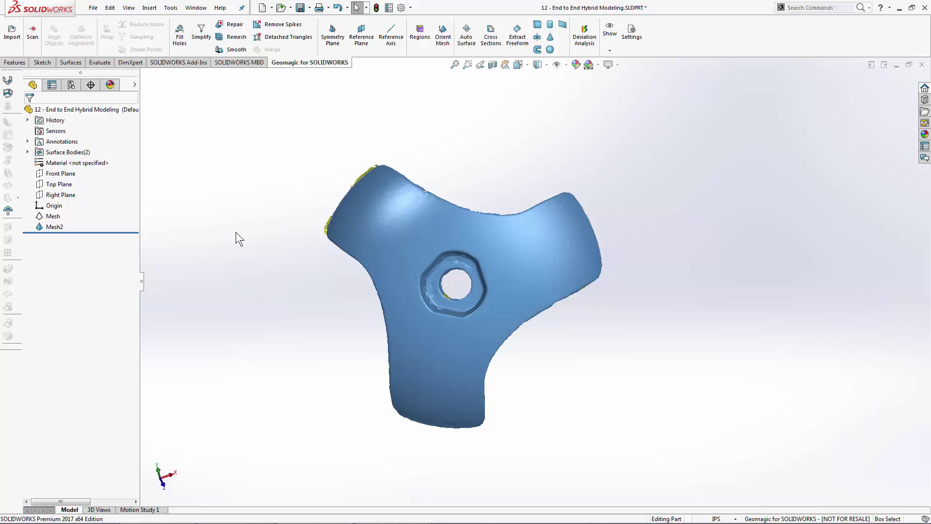
- Open the Mesh2 copy for editing with Edit Feature
click(61, 230)
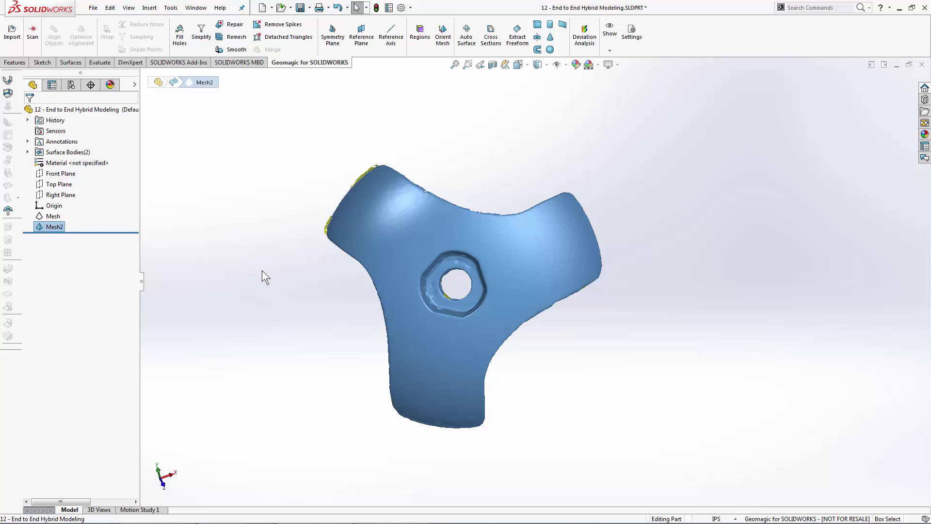
right_click(52, 227)
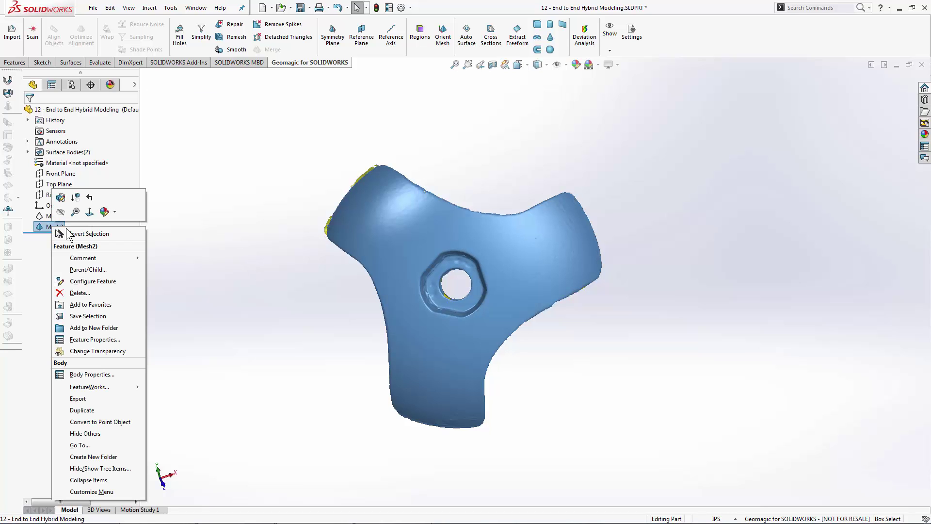
click(61, 198)
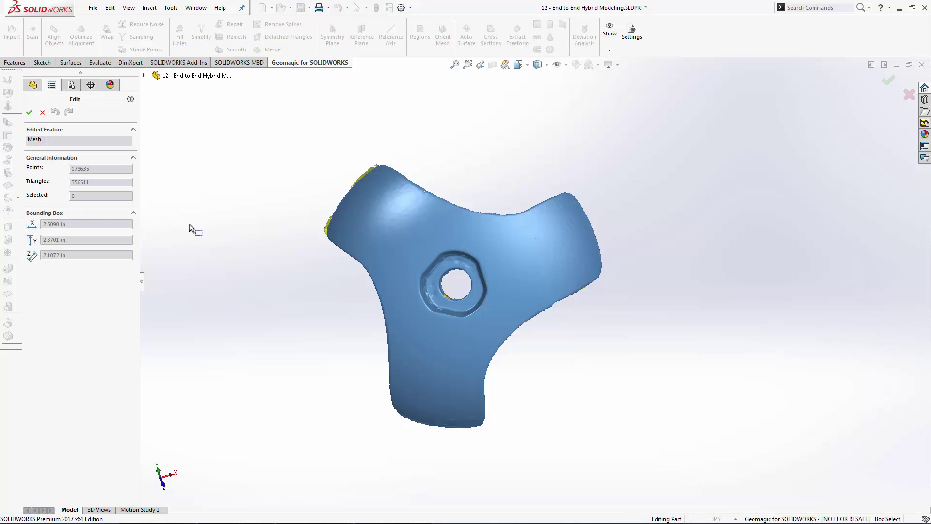
- Lasso-select the mesh around the hex recess
scroll(482, 277, up, 4)
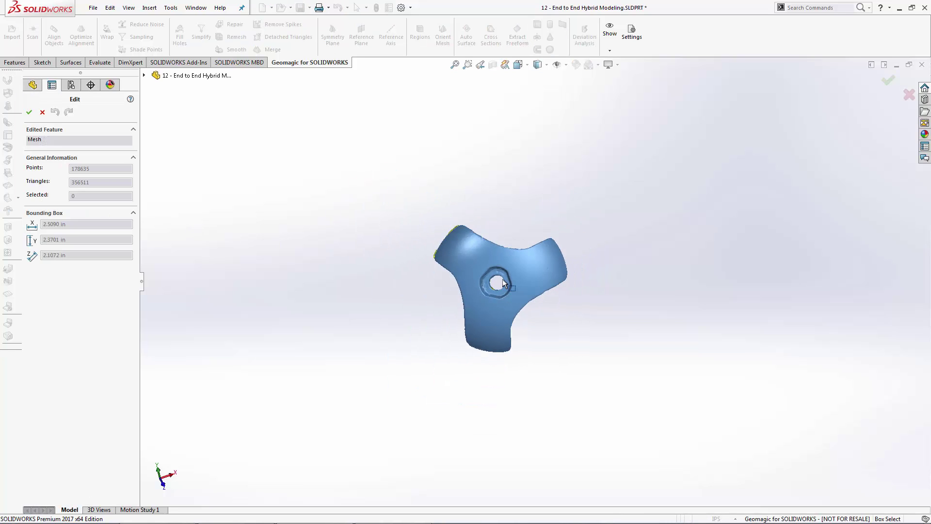
scroll(503, 279, down, 6)
scroll(503, 287, down, 2)
right_click(503, 286)
click(522, 270)
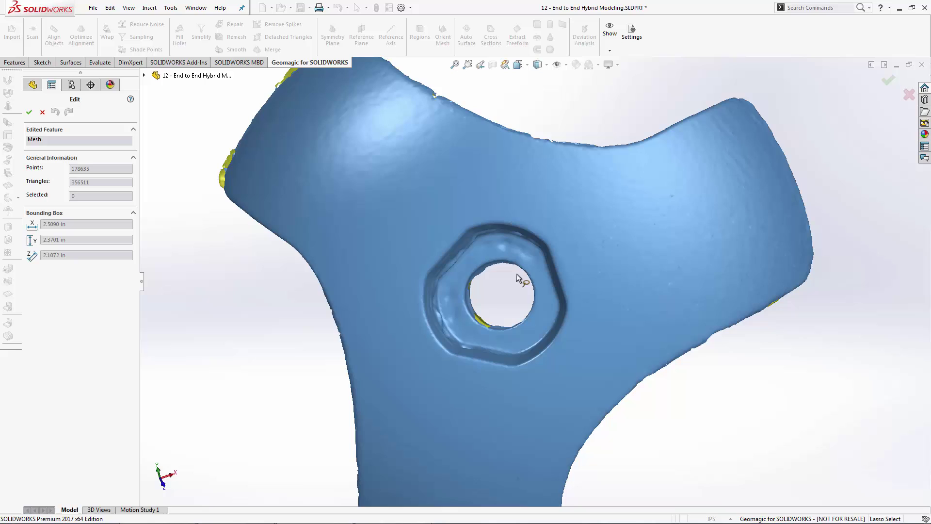
middle_drag(492, 294, 471, 231)
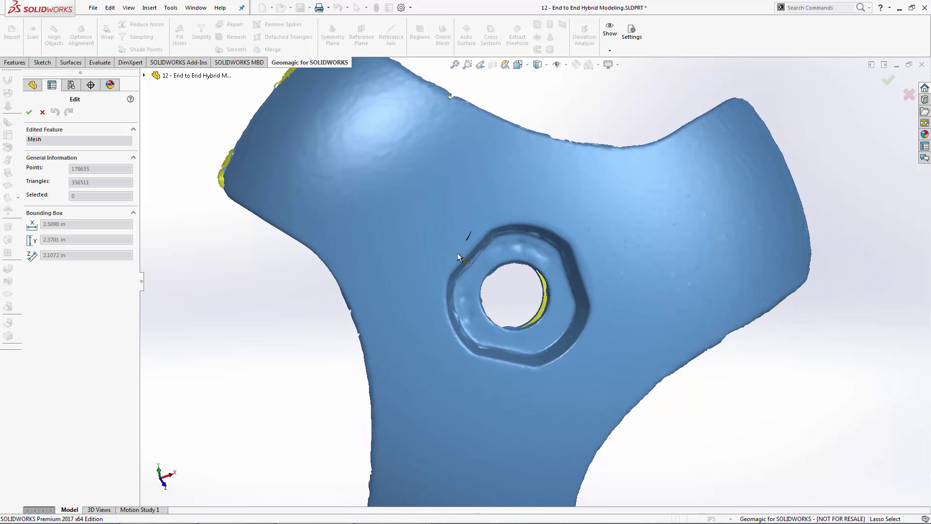
mouse_move(445, 279)
mouse_down()
mouse_move(437, 313)
mouse_move(447, 350)
mouse_move(472, 368)
mouse_move(549, 380)
mouse_move(584, 362)
mouse_move(602, 299)
mouse_move(596, 261)
mouse_move(557, 220)
mouse_move(509, 219)
mouse_up()
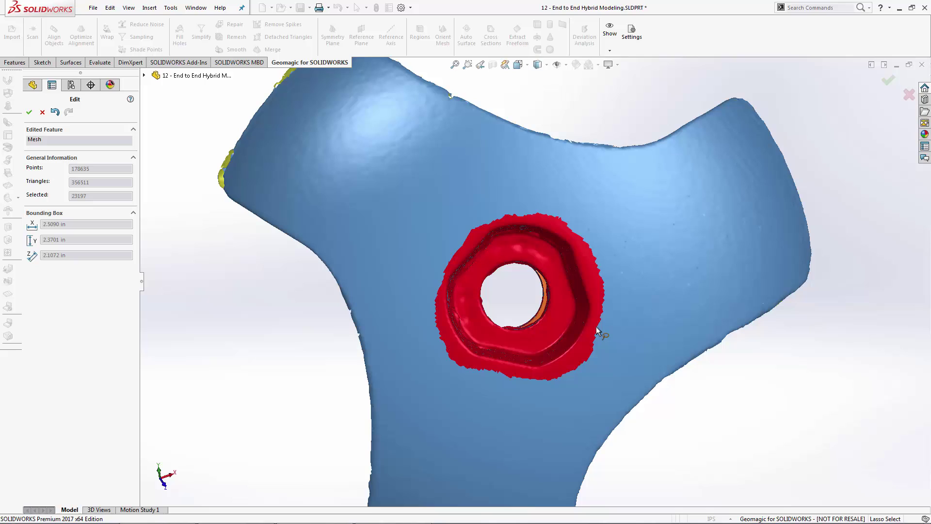
- Turn on Select Through and lasso again so the selection reaches the far side
right_click(503, 295)
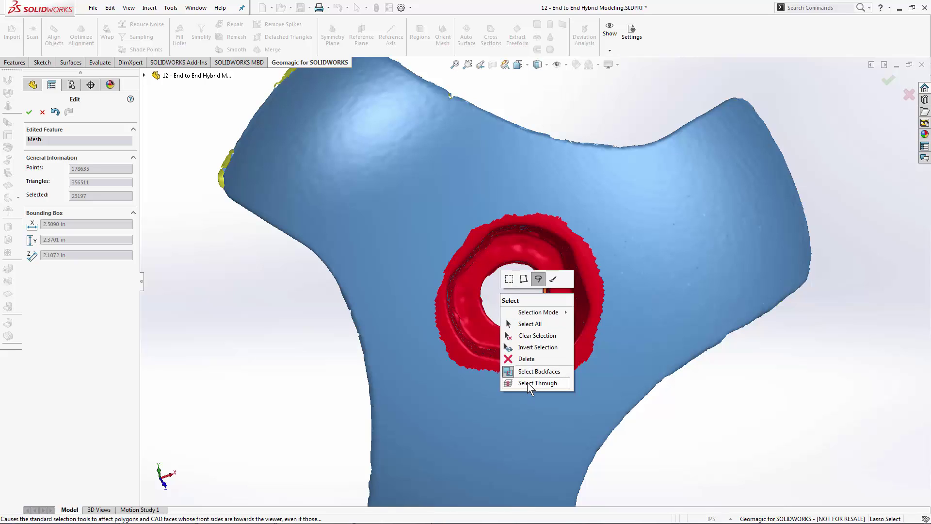
click(530, 383)
mouse_move(467, 234)
mouse_down()
mouse_move(440, 270)
mouse_move(430, 322)
mouse_move(450, 360)
mouse_move(508, 380)
mouse_move(561, 380)
mouse_move(591, 348)
mouse_move(604, 279)
mouse_move(594, 245)
mouse_move(524, 211)
mouse_up()
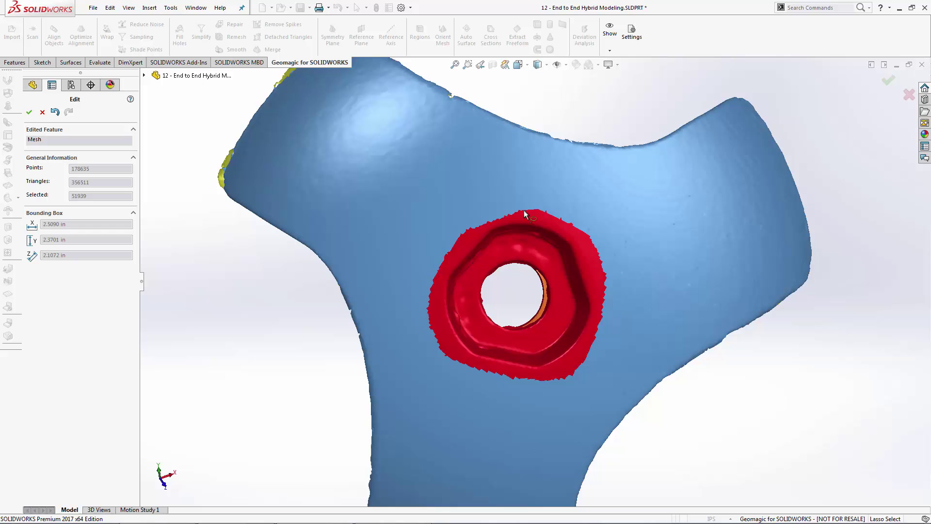
middle_drag(705, 306, 785, 278)
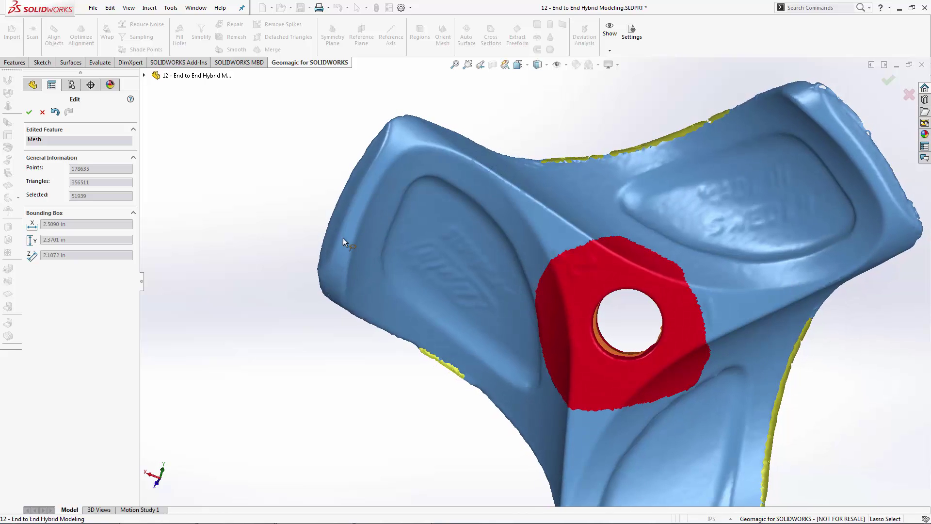
- Turn off Select Through and switch to Paintbrush selection
right_click(291, 227)
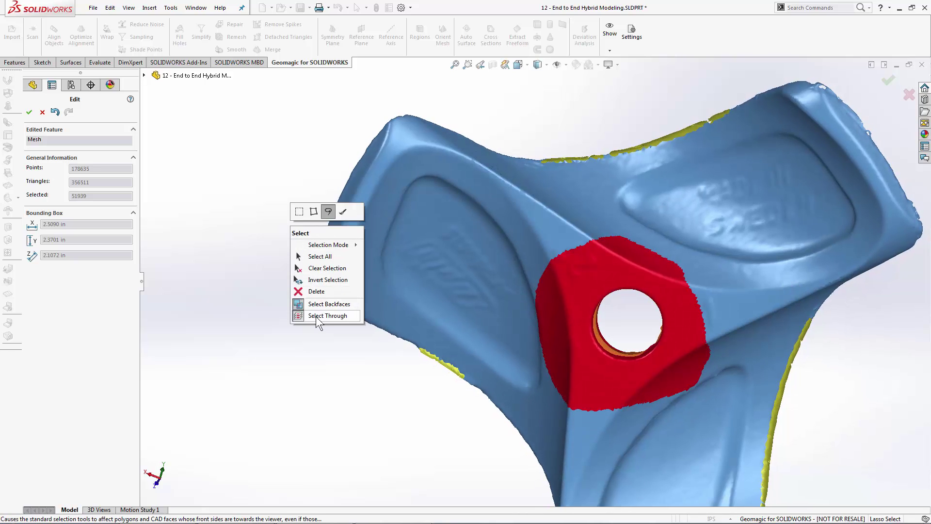
click(316, 316)
right_click(300, 214)
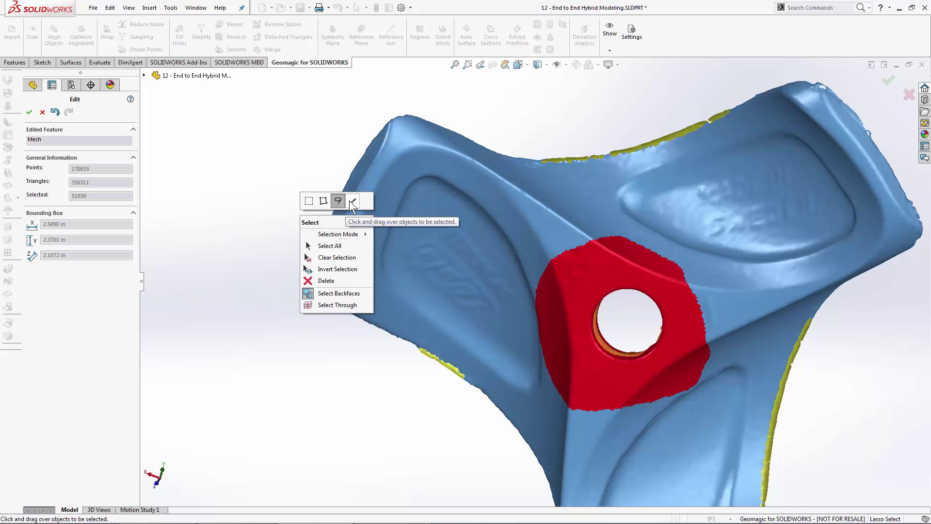
click(352, 201)
- Paint away the outer selected area, leaving a narrow ring around the central hole
scroll(606, 233, up, 3)
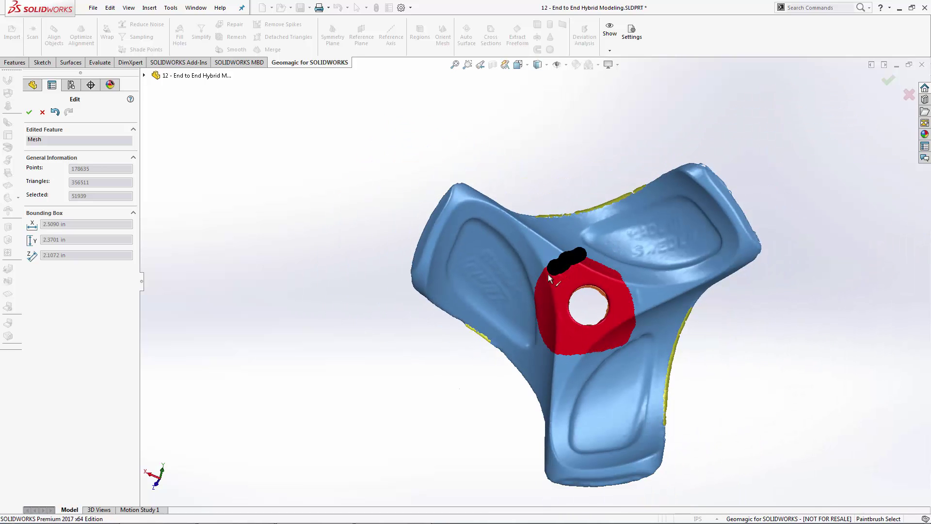
mouse_move(548, 275)
mouse_down()
mouse_move(537, 320)
mouse_move(550, 342)
mouse_up()
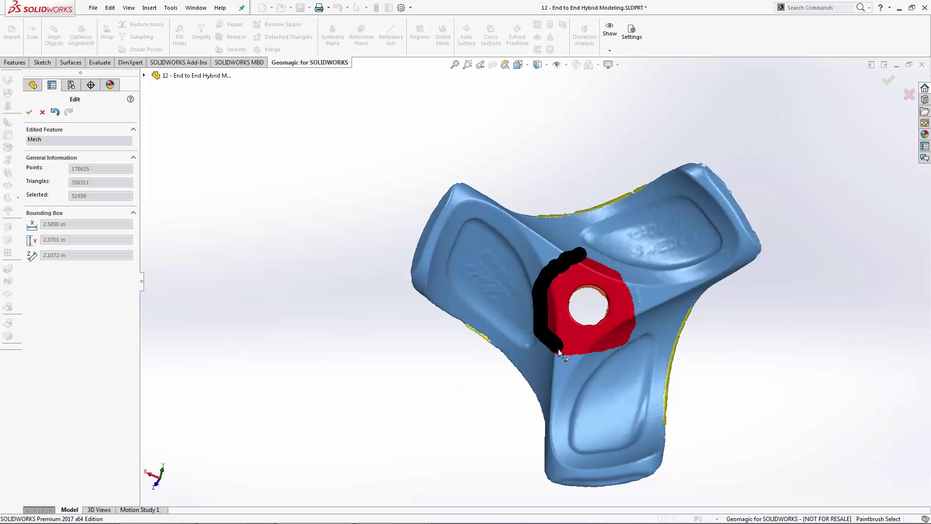
mouse_move(606, 348)
mouse_down()
mouse_move(628, 335)
mouse_move(631, 294)
mouse_move(608, 268)
mouse_move(577, 262)
mouse_up()
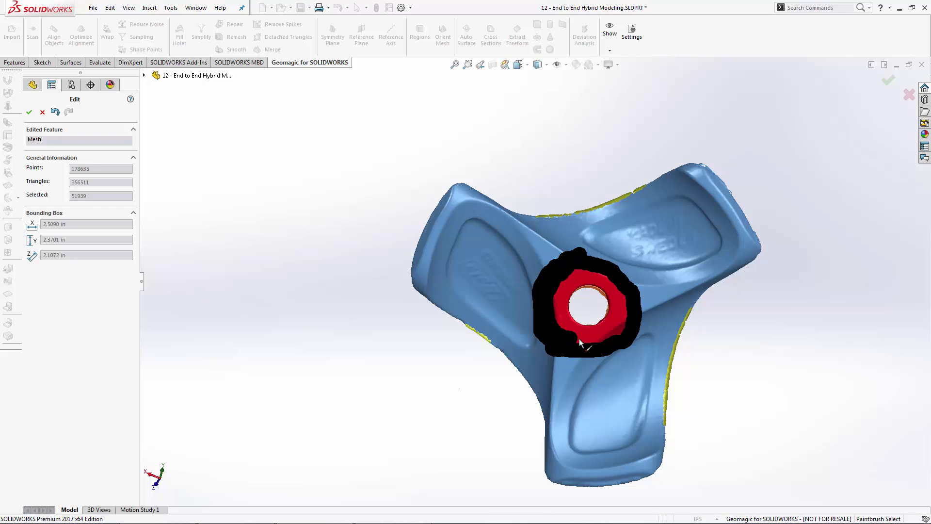
mouse_move(600, 336)
mouse_down()
mouse_move(626, 329)
mouse_move(629, 318)
mouse_move(625, 287)
mouse_move(601, 272)
mouse_up()
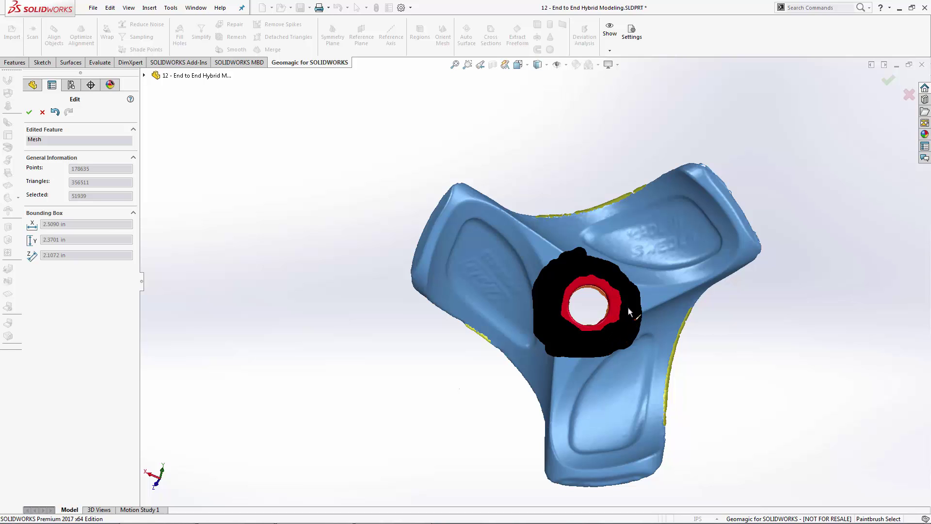
key(ctrl+z)
mouse_move(674, 276)
middle_down()
mouse_move(681, 291)
mouse_move(708, 295)
middle_up()
mouse_move(515, 298)
mouse_down()
mouse_move(513, 320)
mouse_move(524, 310)
mouse_move(547, 315)
mouse_move(541, 346)
mouse_up()
mouse_move(703, 316)
middle_down()
mouse_move(642, 336)
mouse_move(582, 256)
middle_up()
mouse_move(577, 253)
mouse_down()
mouse_move(565, 256)
mouse_move(625, 273)
mouse_up()
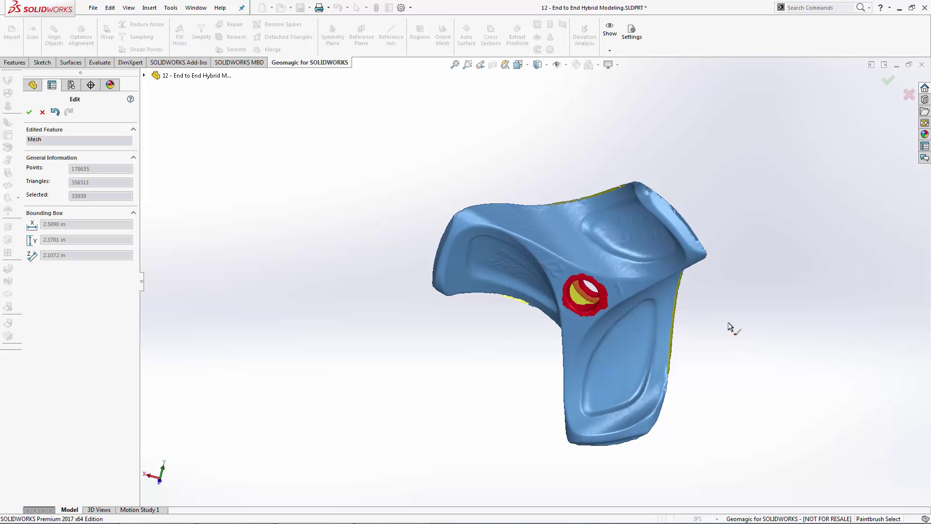
- Delete the selected ring of triangles from the mesh and confirm the mesh edits
right_click(437, 206)
click(445, 265)
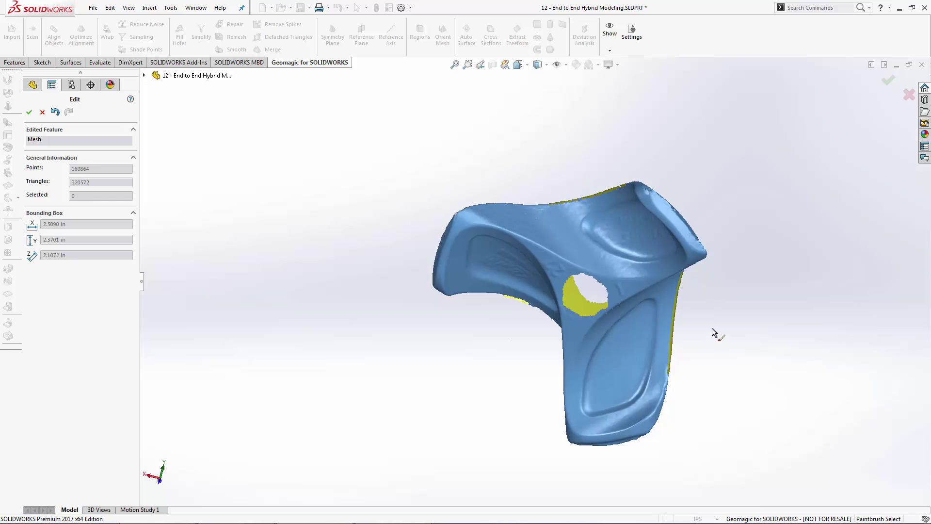
scroll(549, 305, down, 6)
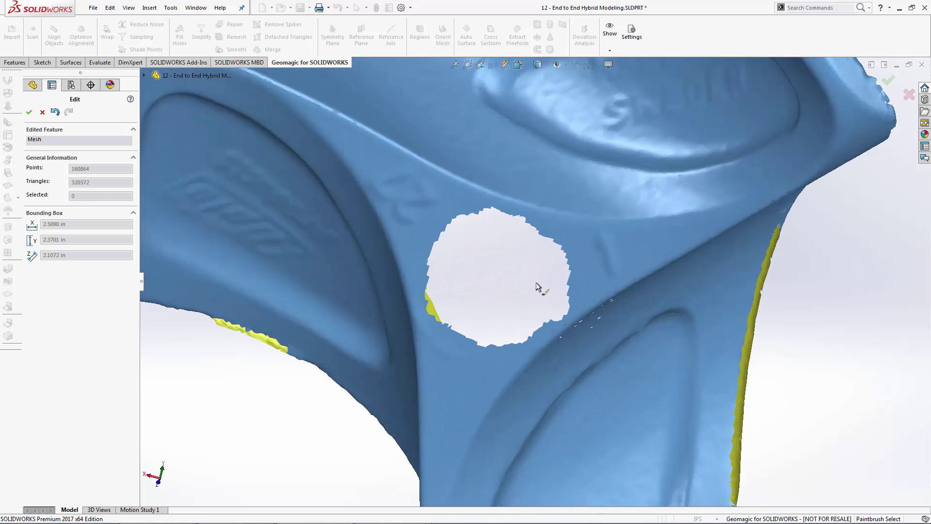
middle_drag(538, 295, 755, 354)
scroll(761, 359, up, 5)
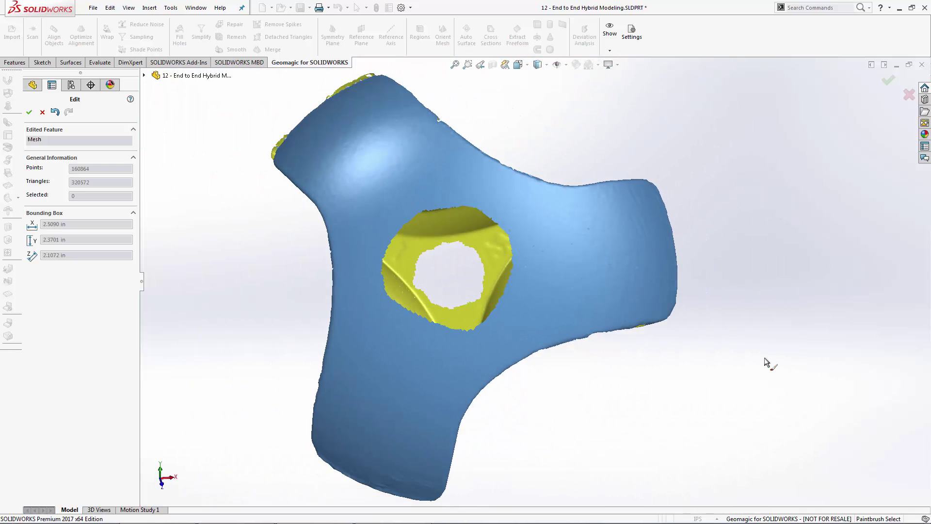
click(28, 113)
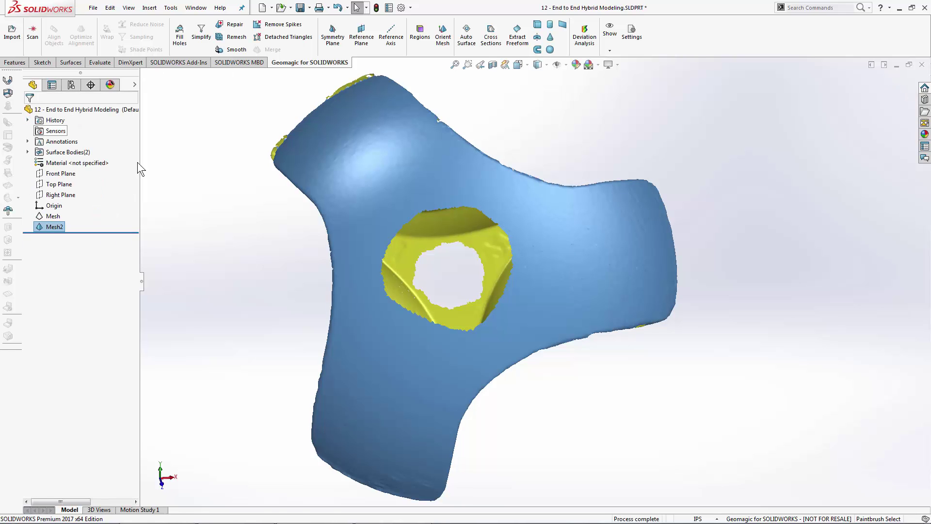
- Run Repair on the Mesh2 copy and apply it
click(229, 27)
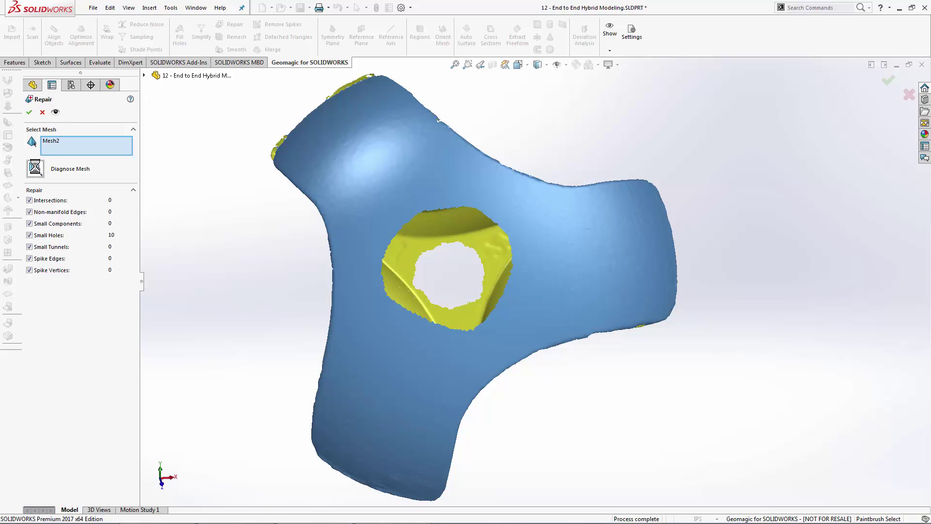
middle_drag(235, 239, 228, 240)
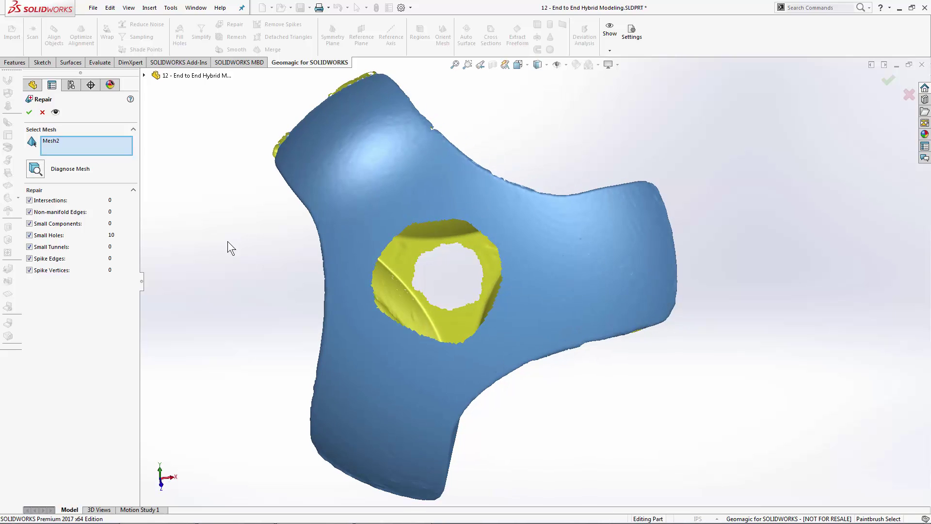
click(30, 112)
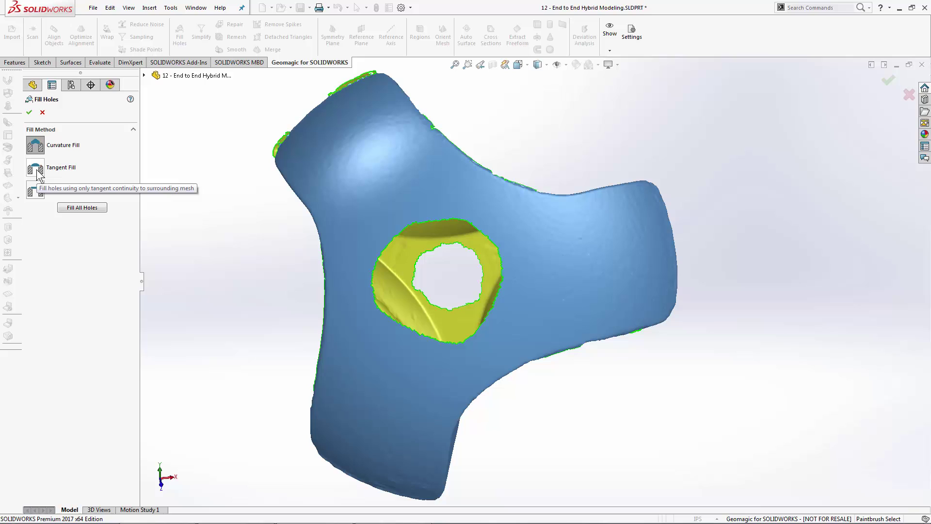
- Curvature-fill all of Mesh2's holes, including the central opening, and confirm
click(86, 205)
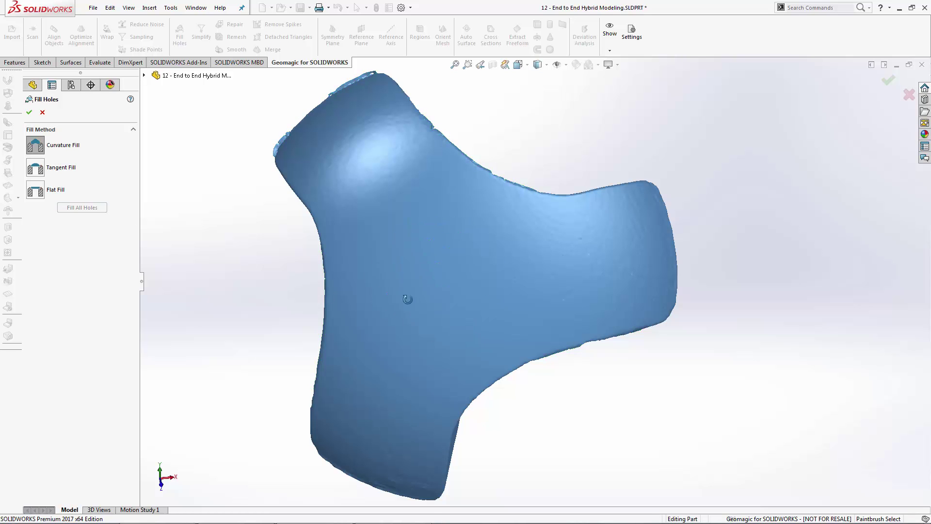
middle_drag(408, 297, 368, 119)
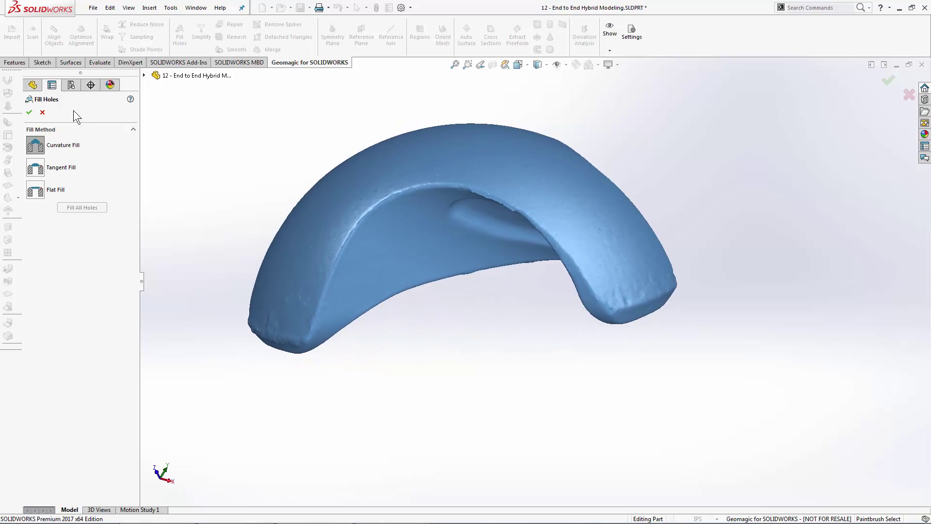
click(29, 112)
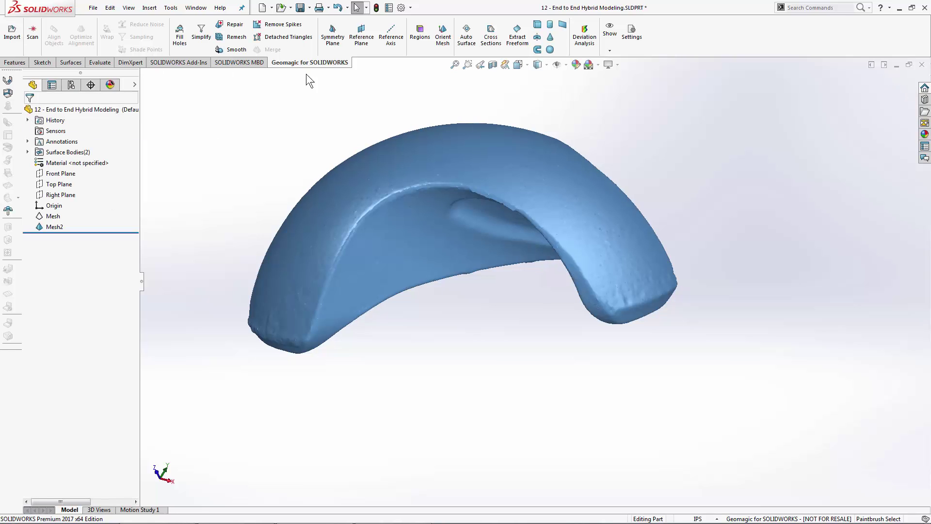
- Diagnose Mesh2 for remaining defects in Repair and apply it
click(231, 25)
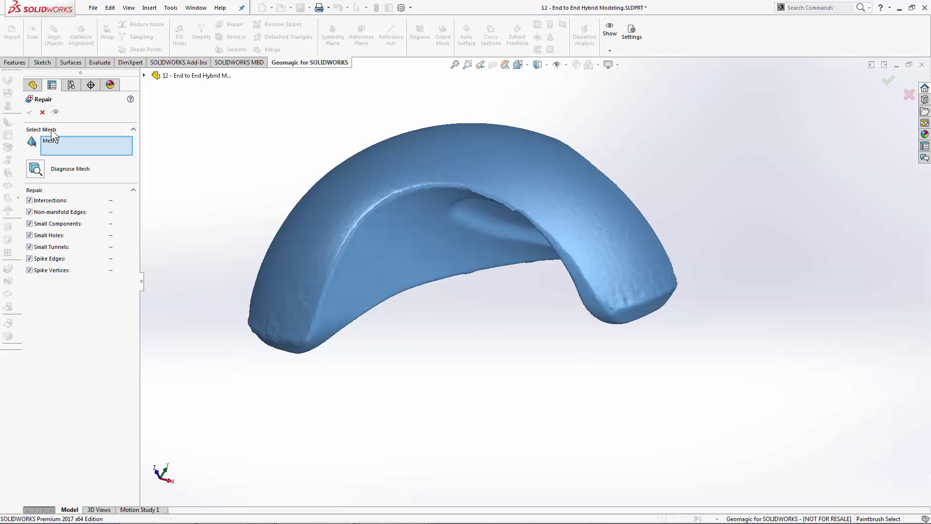
click(38, 170)
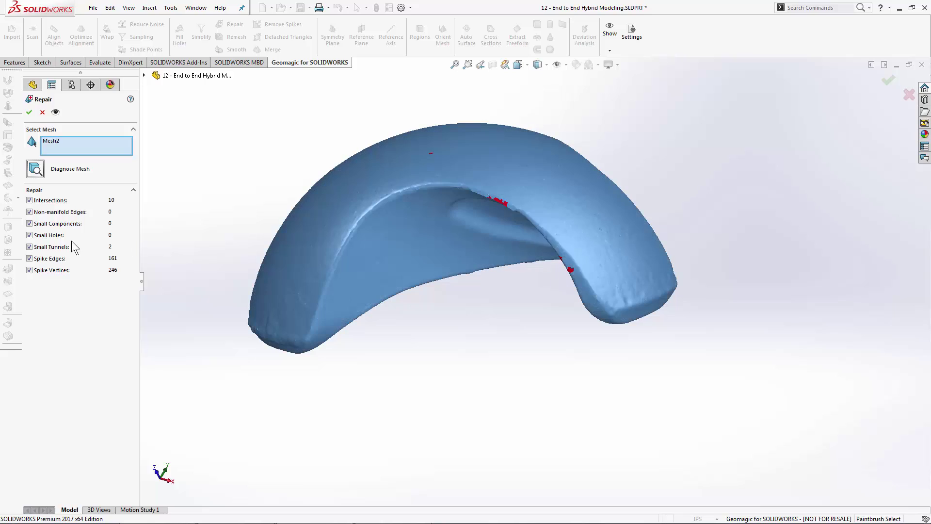
click(29, 112)
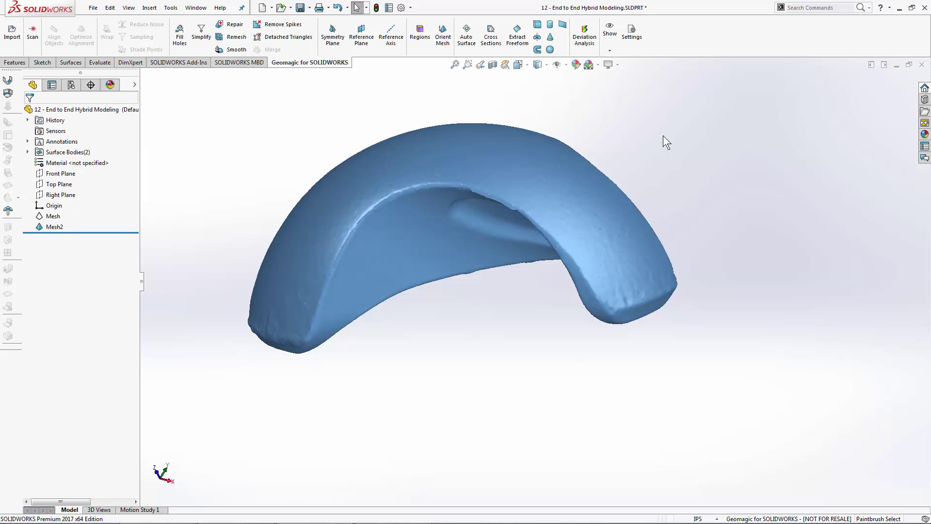
- Display Mesh2's triangle edges and orbit to a front-facing view
click(609, 50)
click(623, 74)
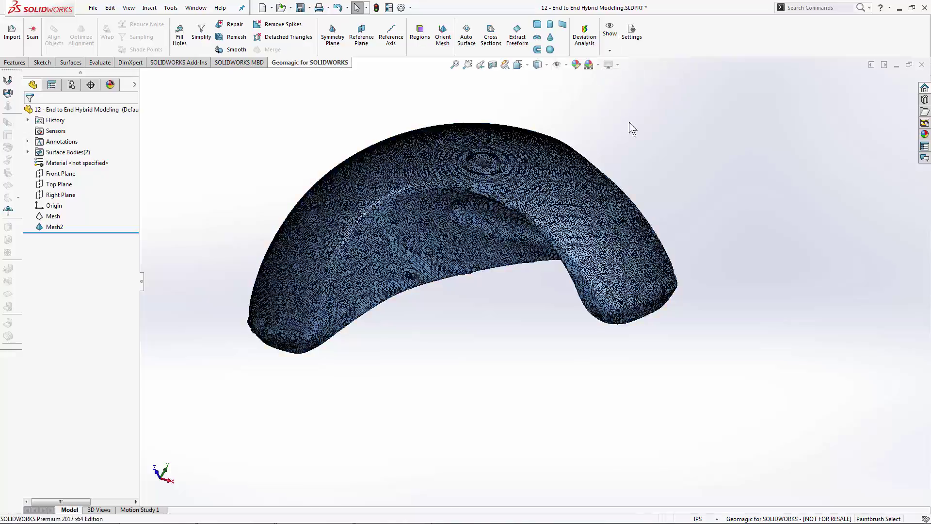
middle_drag(629, 128, 555, 188)
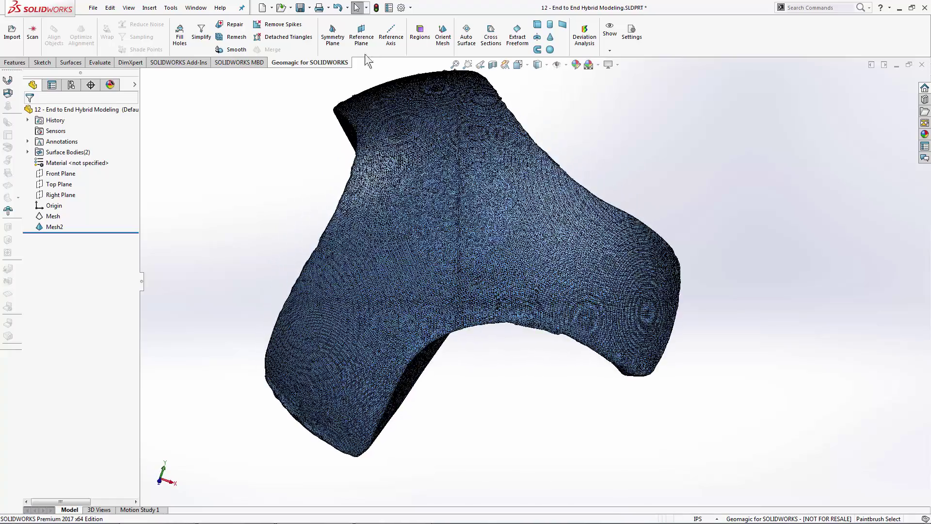
click(232, 36)
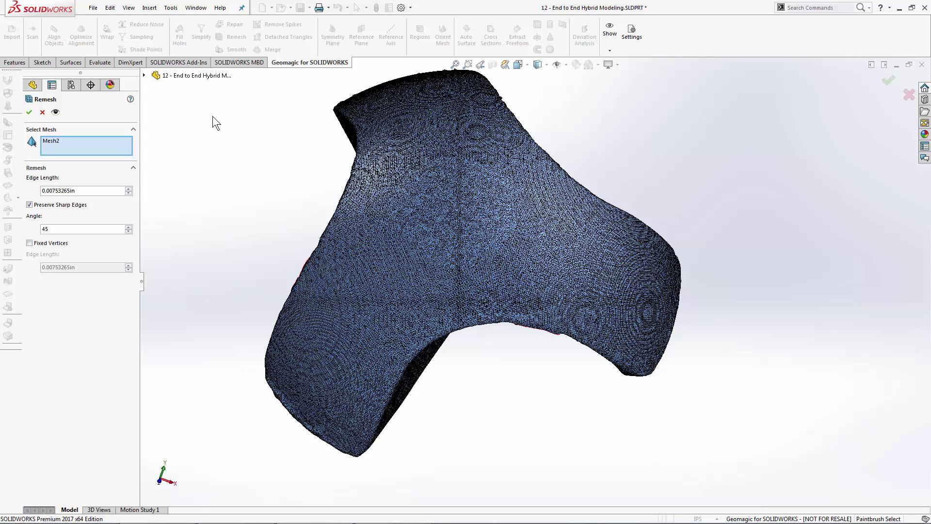
- Remesh Mesh2 at a 0.01in edge length with Preserve Sharp Edges turned off
double_click(63, 190)
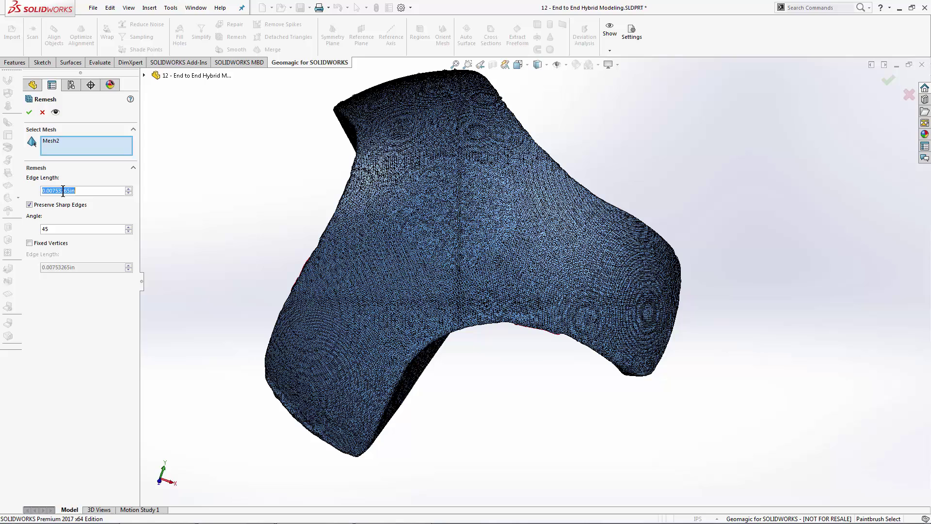
text(.01)
key(Return)
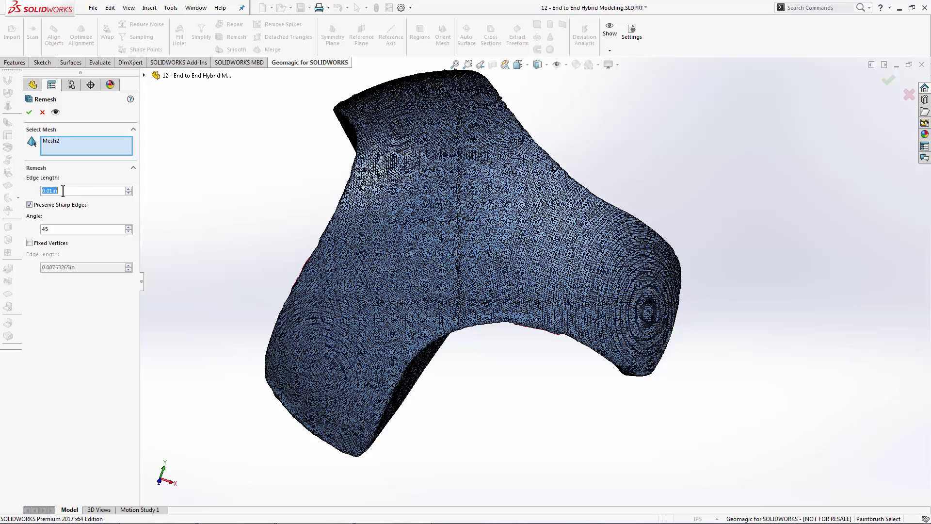
click(29, 204)
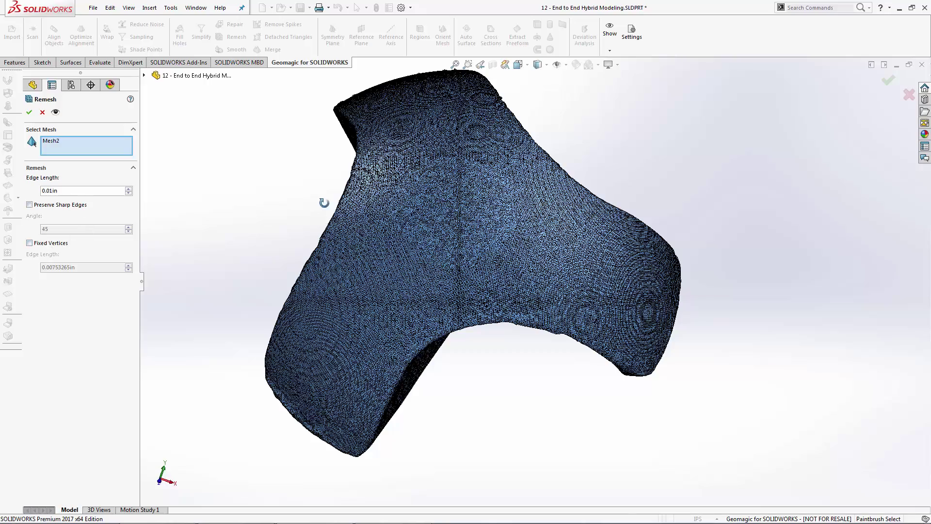
middle_drag(322, 201, 326, 181)
scroll(439, 264, down, 5)
scroll(439, 263, down, 5)
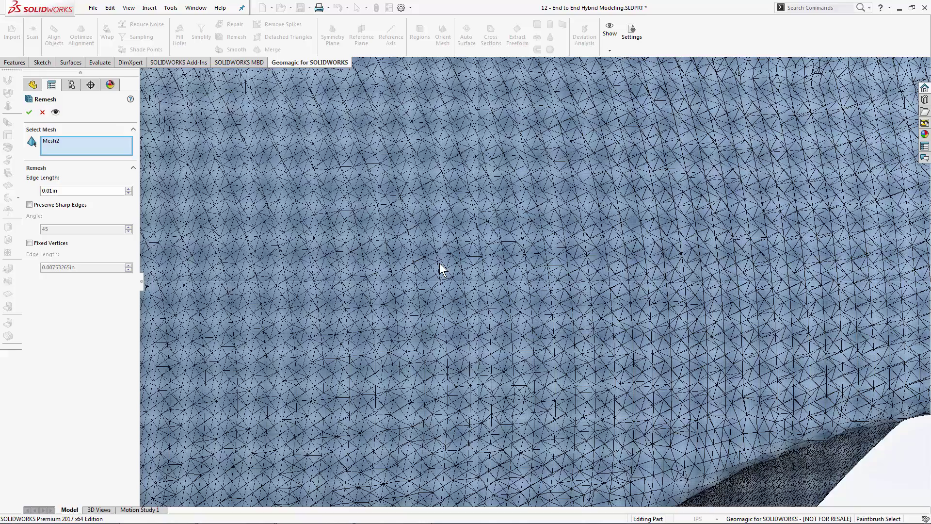
click(29, 113)
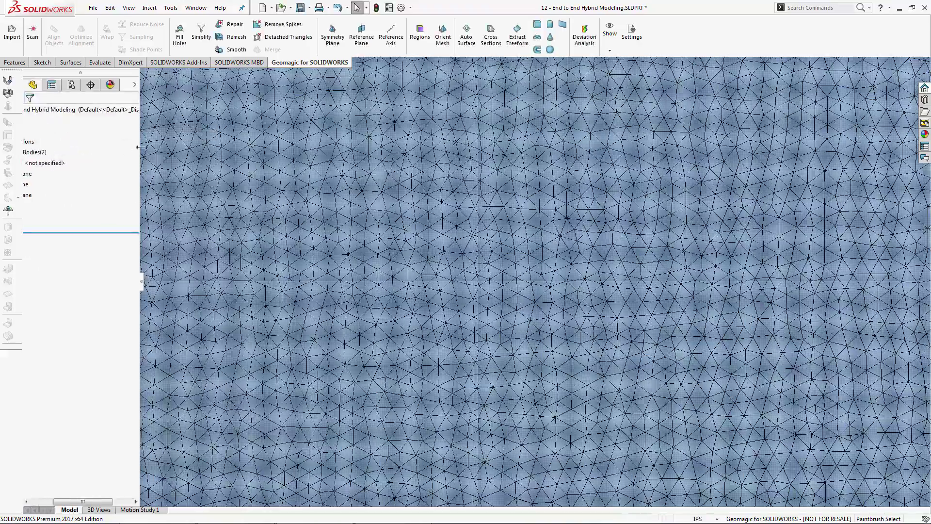
scroll(344, 222, up, 5)
scroll(343, 220, up, 8)
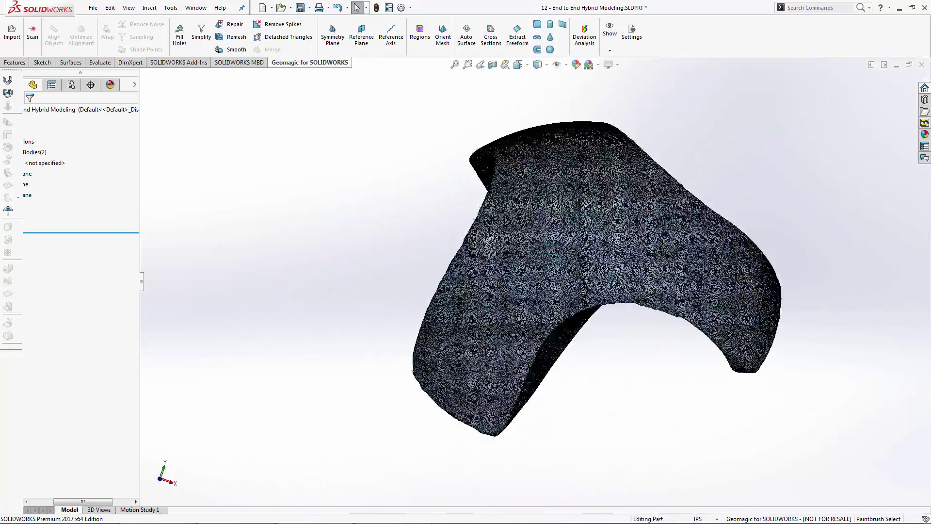
middle_drag(343, 220, 604, 54)
- Turn off mesh edges and run Auto Surface on Mesh2 as Mechanical, creating Mesh_Auto Surface1
click(609, 51)
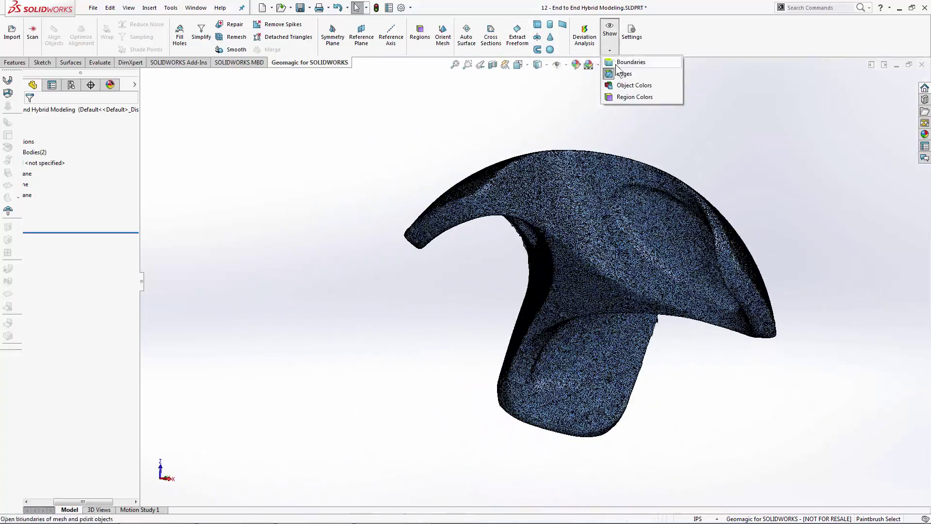
click(613, 73)
click(468, 44)
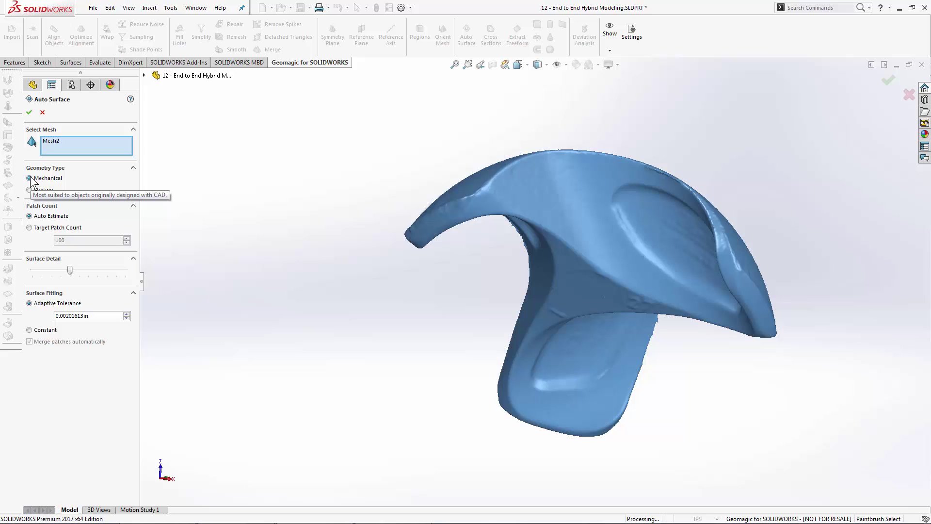
click(30, 113)
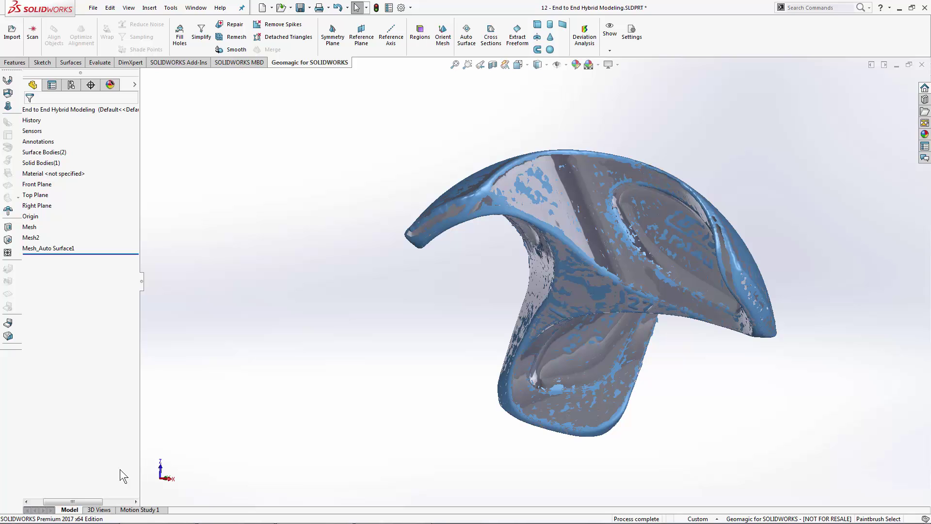
drag(84, 505, 72, 506)
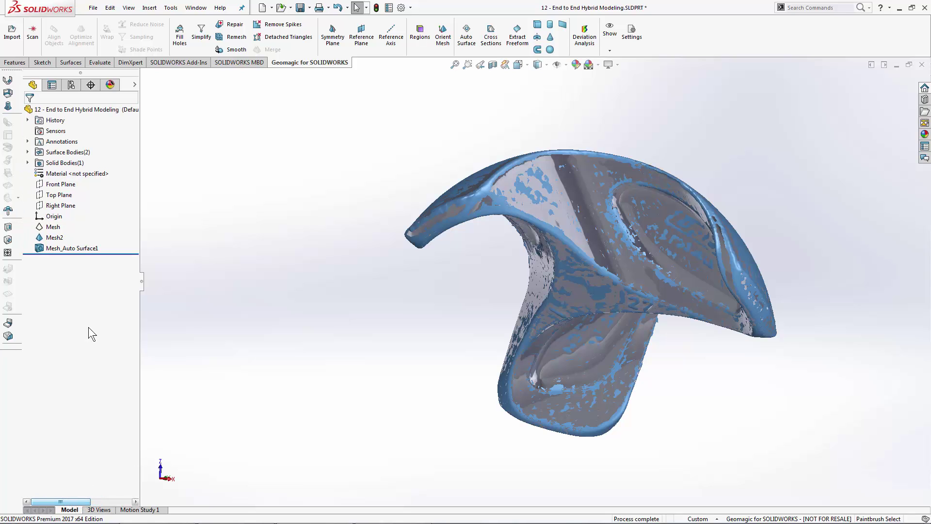
- Hide Mesh2 and view the surface body Shaded With Edges from below
right_click(56, 237)
click(63, 224)
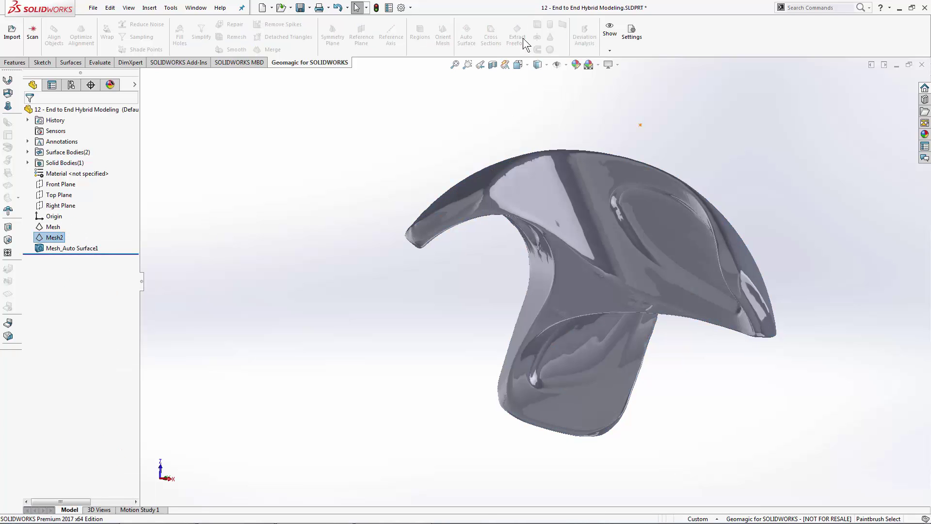
click(528, 65)
click(546, 64)
click(538, 78)
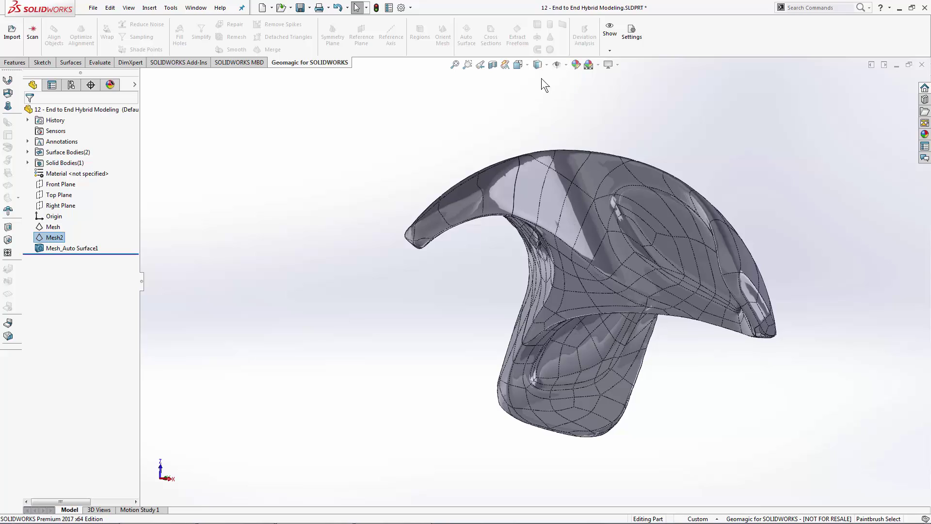
middle_drag(684, 130, 791, 148)
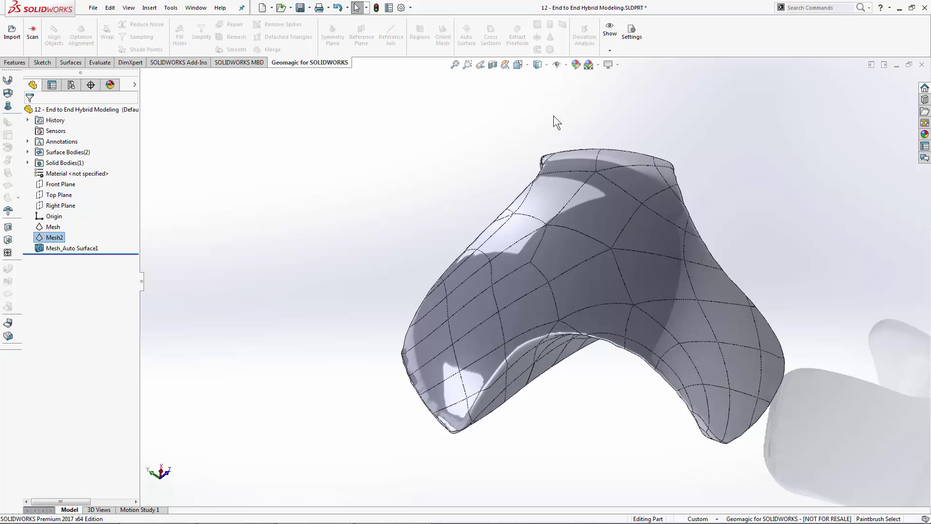
- Show the original Mesh again and orbit the model
key(Escape)
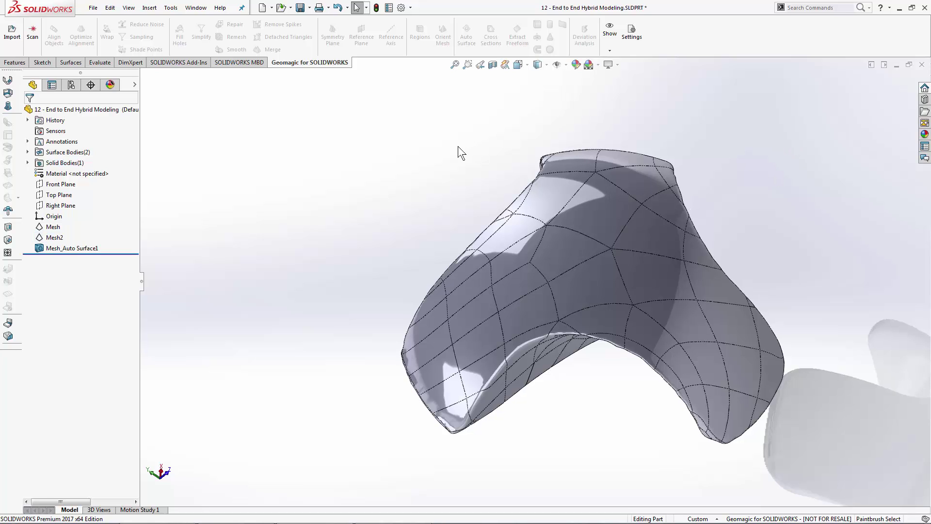
right_click(54, 228)
click(63, 215)
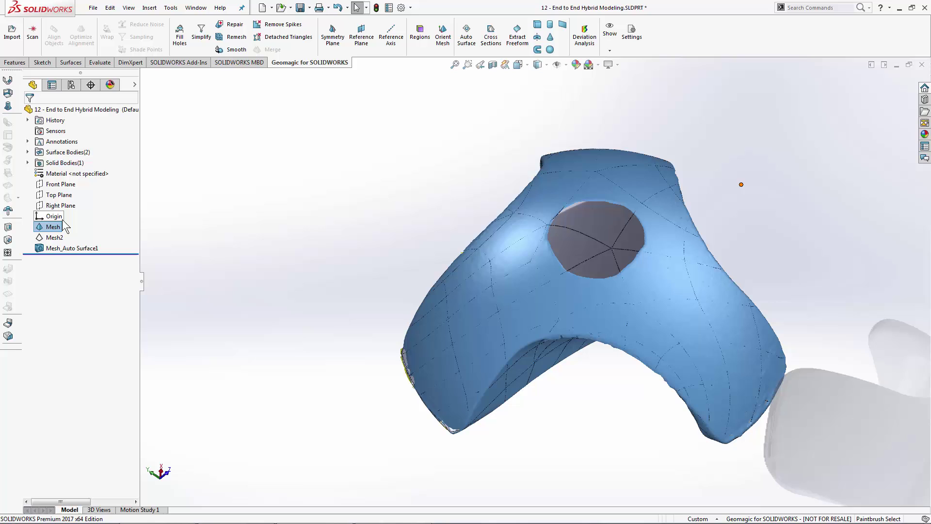
middle_drag(272, 213, 647, 260)
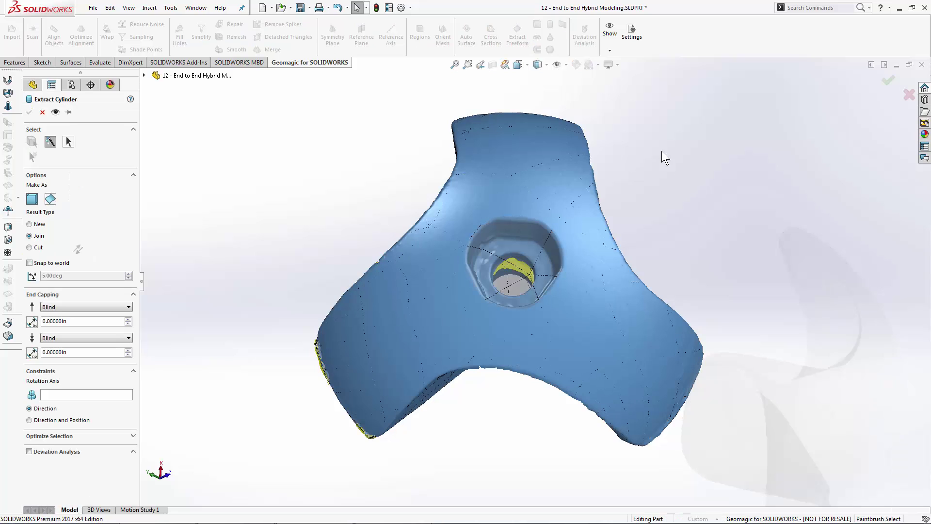
- Paint the upper and lower hole walls to fit the cylinder
scroll(653, 169, down, 3)
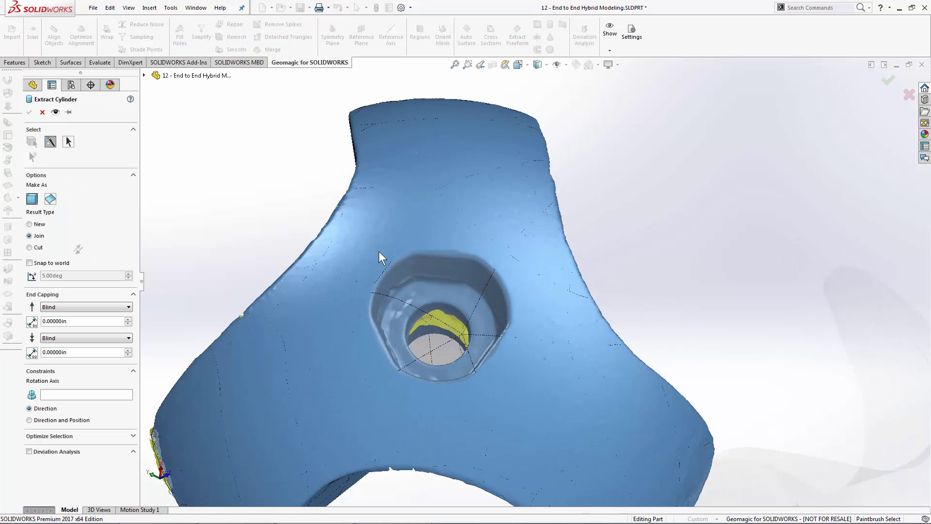
scroll(478, 312, down, 5)
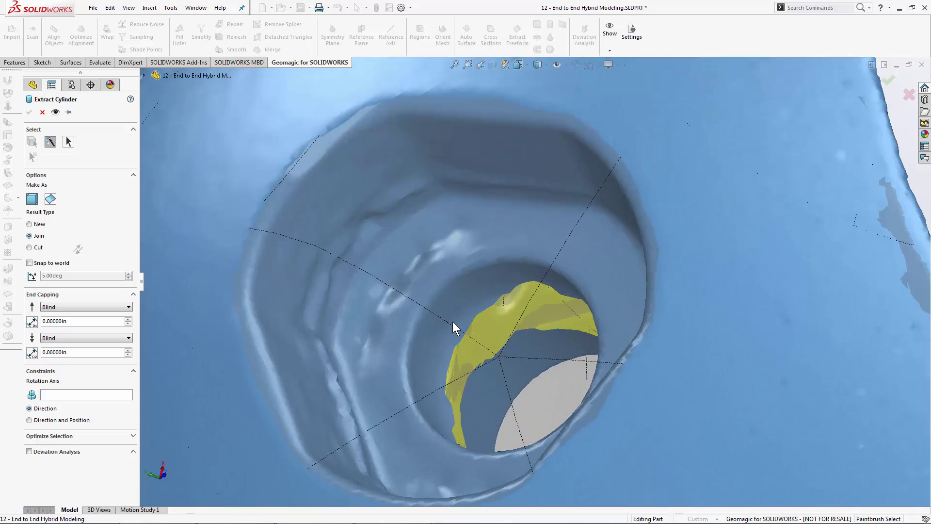
drag(456, 318, 461, 213)
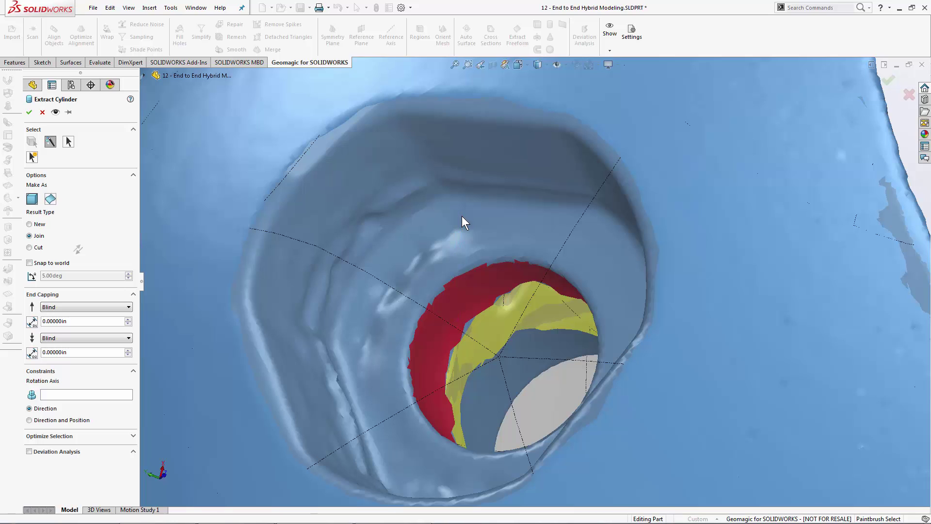
drag(501, 382, 502, 344)
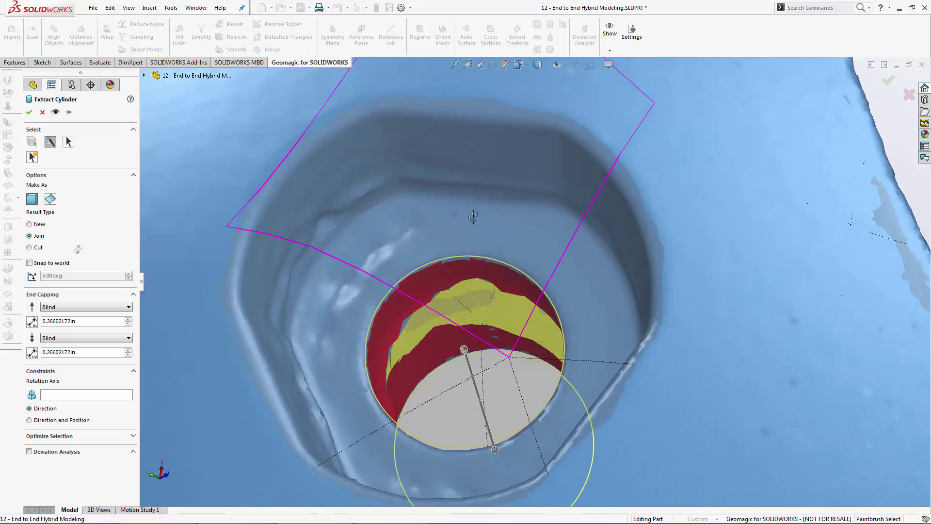
middle_drag(473, 217, 517, 213)
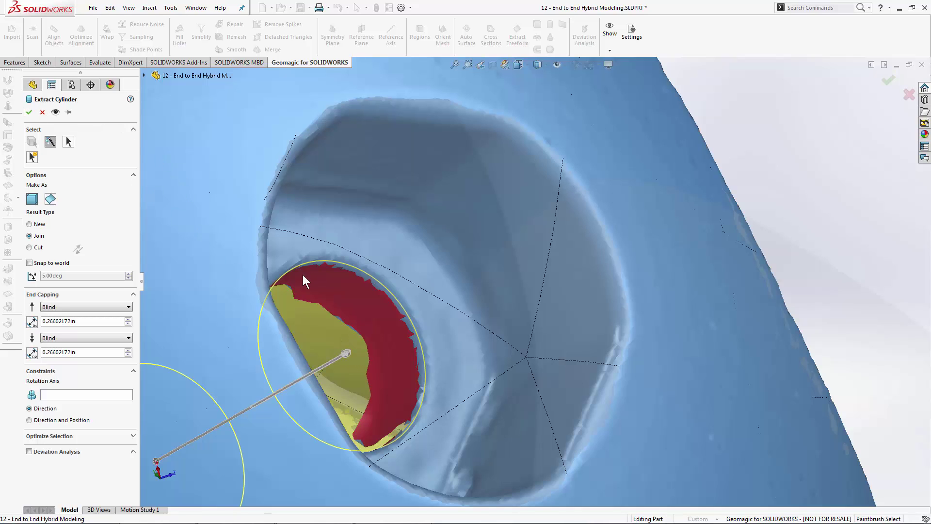
- Extend both cylinder ends, the lower to 0.35602172in, and accept the bore cut
drag(352, 353, 559, 254)
scroll(560, 255, up, 8)
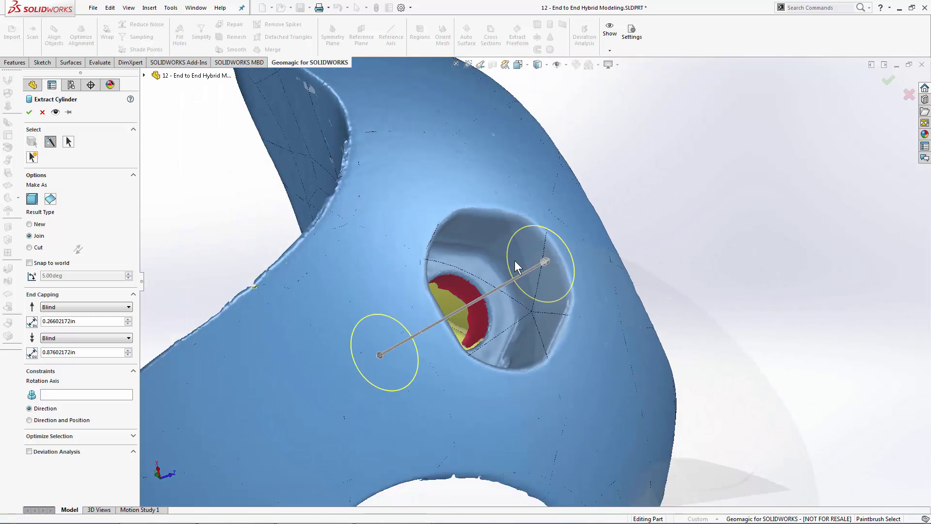
middle_drag(493, 262, 393, 296)
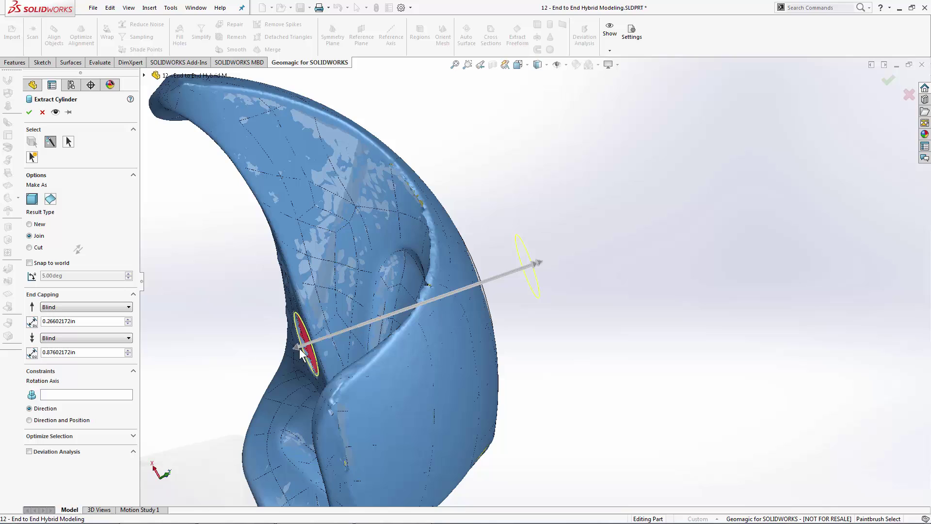
drag(298, 348, 280, 353)
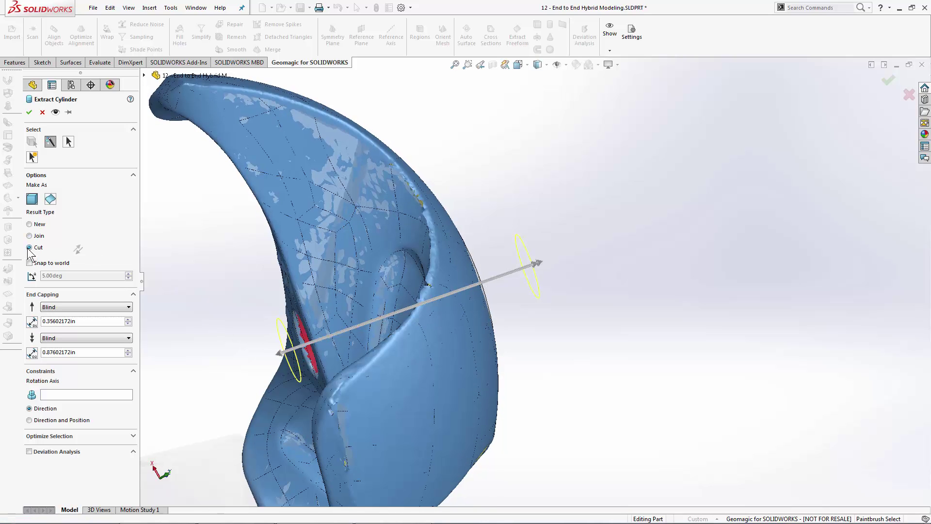
middle_drag(397, 250, 349, 243)
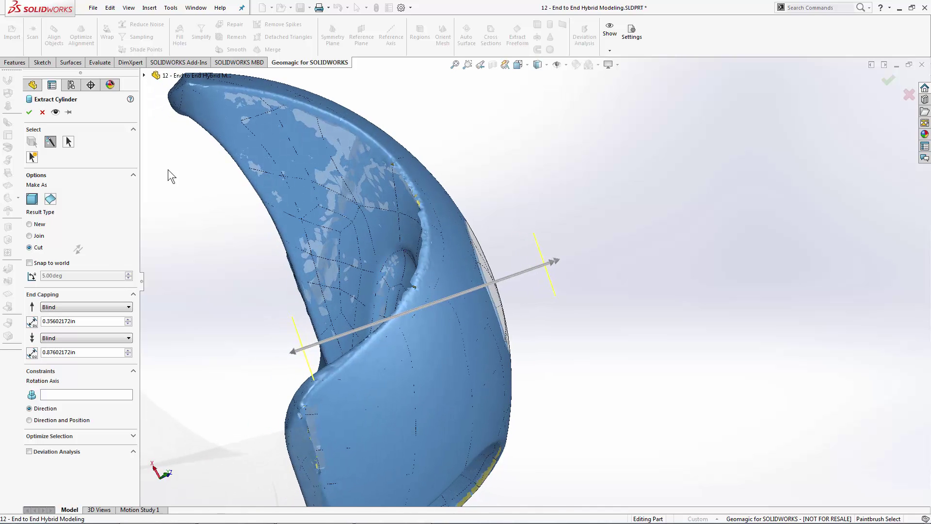
click(29, 112)
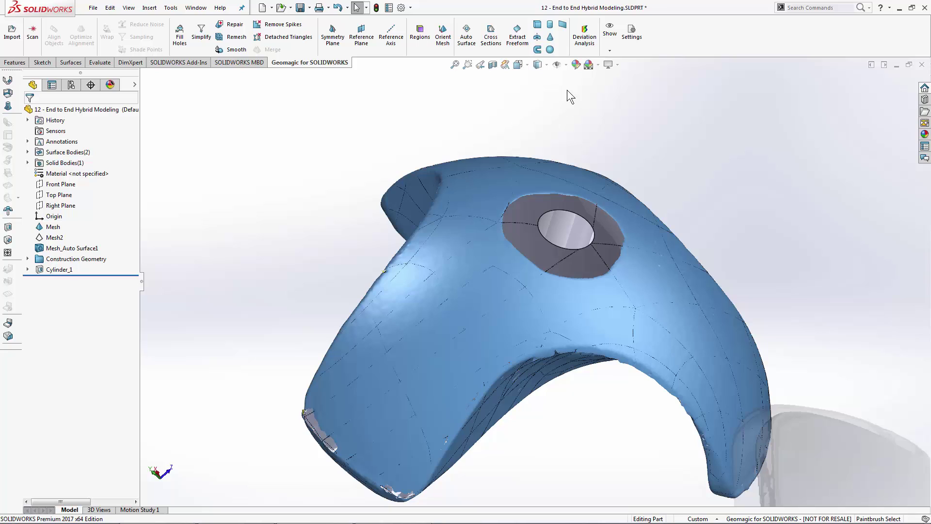
- Extract an extrusion from the painted pocket wall, extend its second depth to 0.33064628in, and cut
click(536, 27)
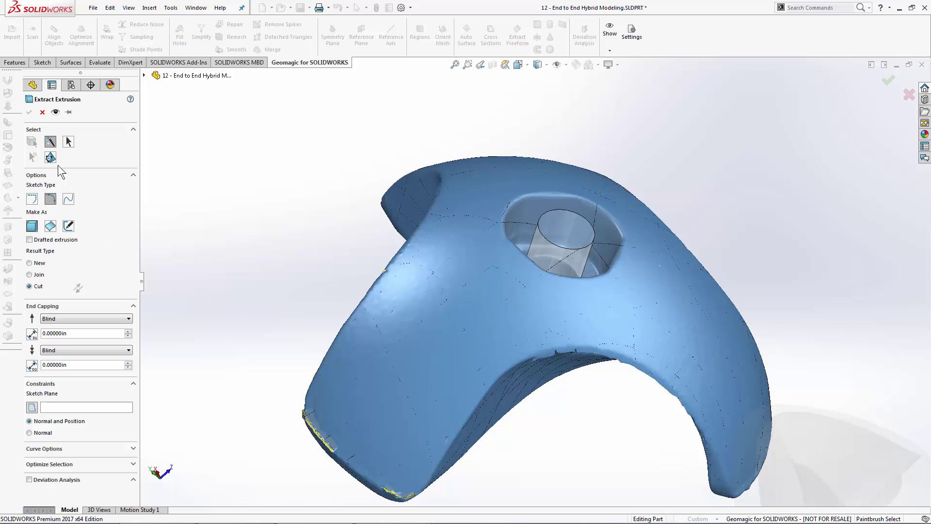
click(50, 142)
scroll(638, 147, down, 4)
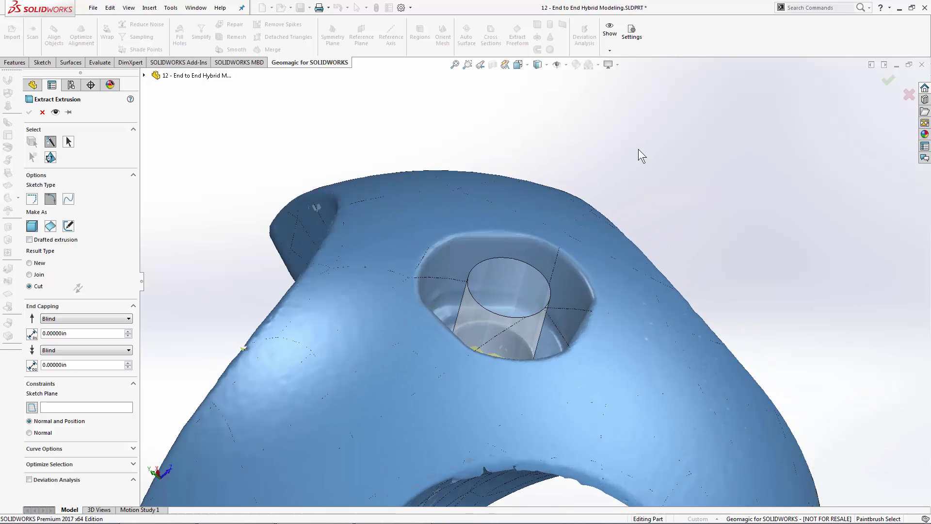
drag(537, 258, 545, 176)
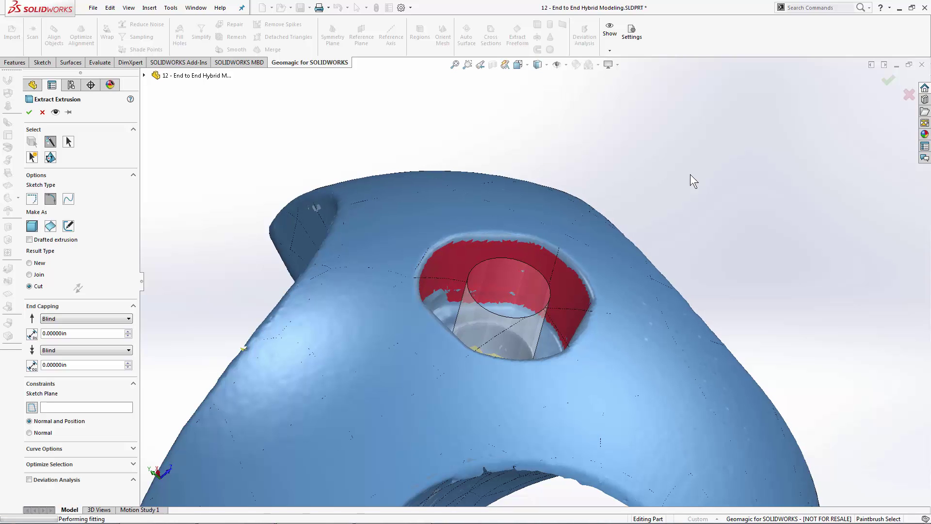
middle_drag(717, 141, 756, 154)
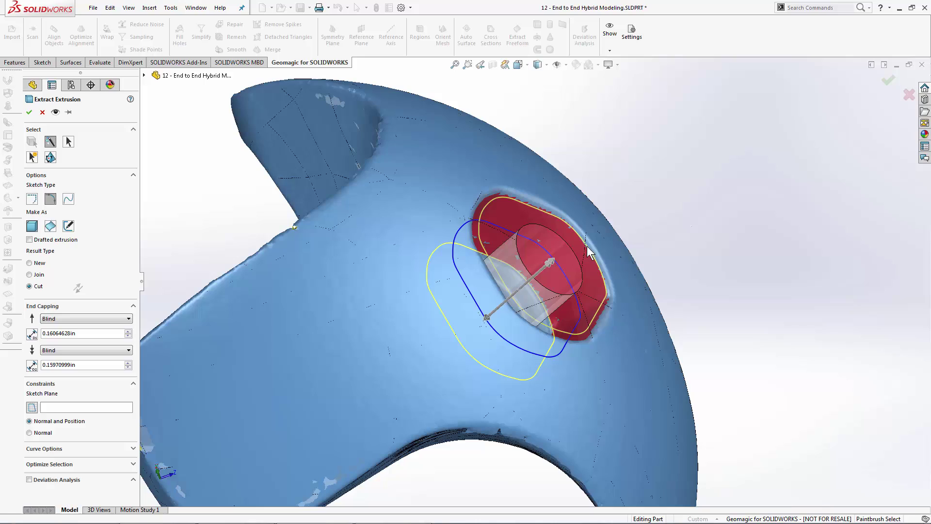
drag(557, 262, 575, 254)
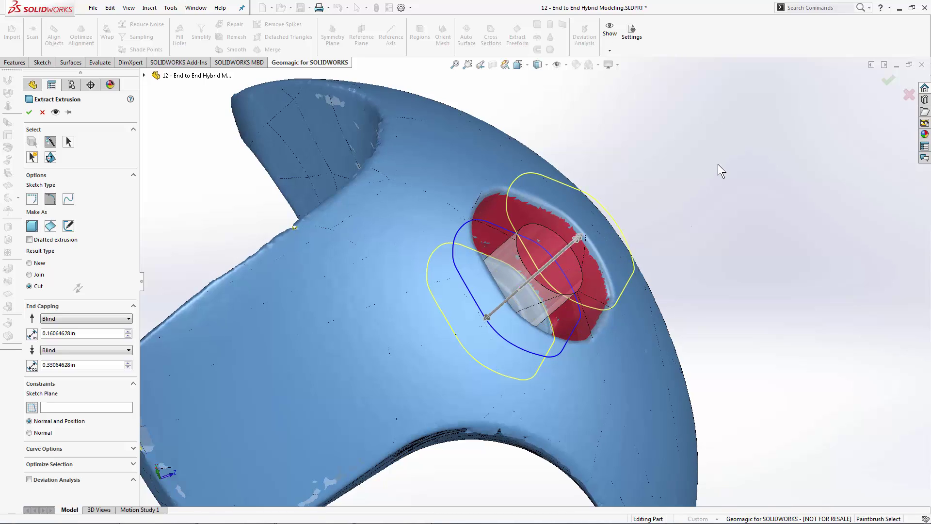
middle_drag(718, 164, 601, 255)
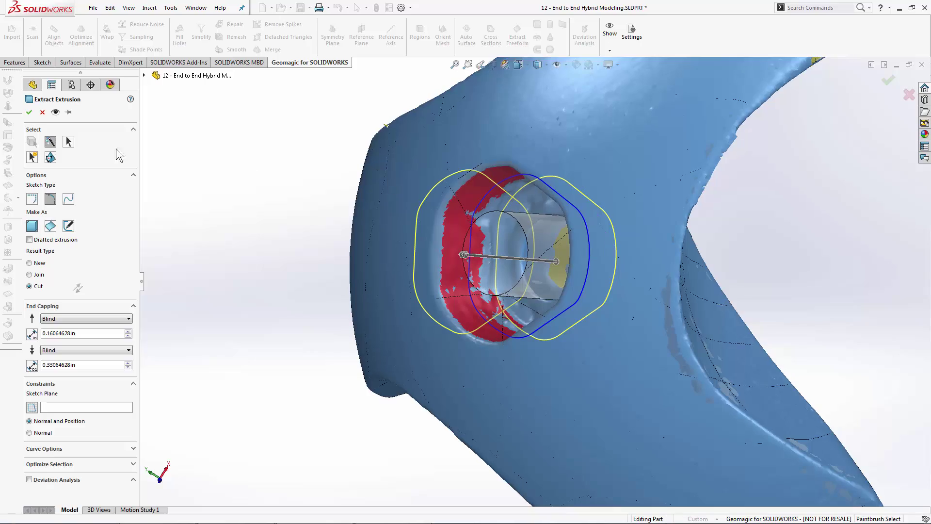
click(29, 112)
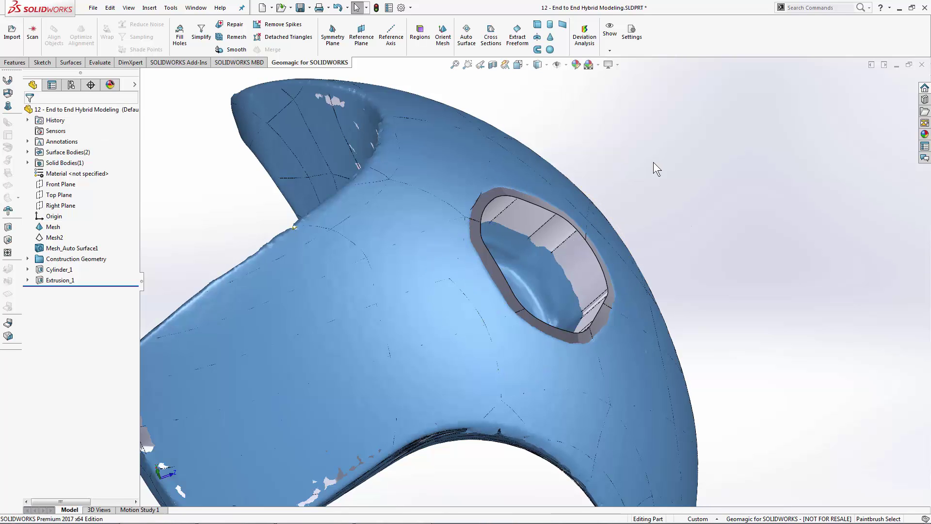
- Hide the scan Mesh to reveal the new pocket
middle_drag(653, 162, 633, 191)
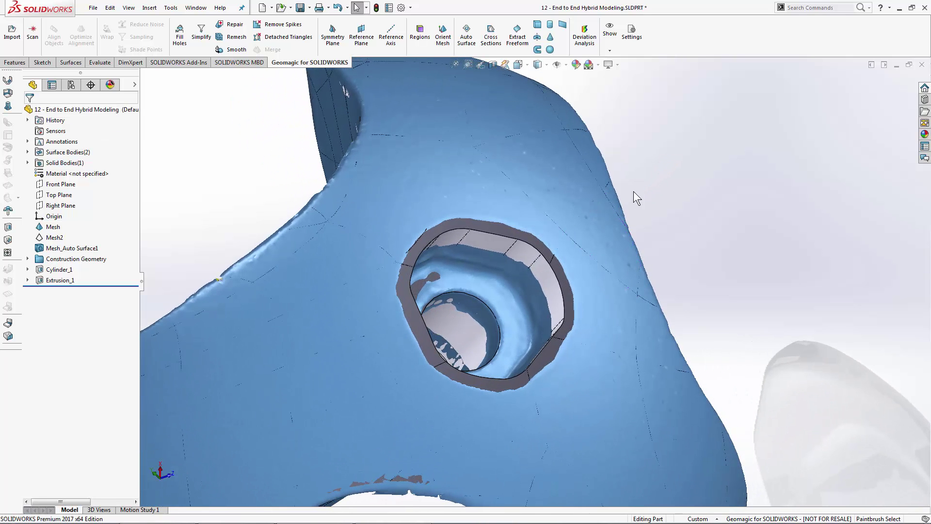
right_click(53, 226)
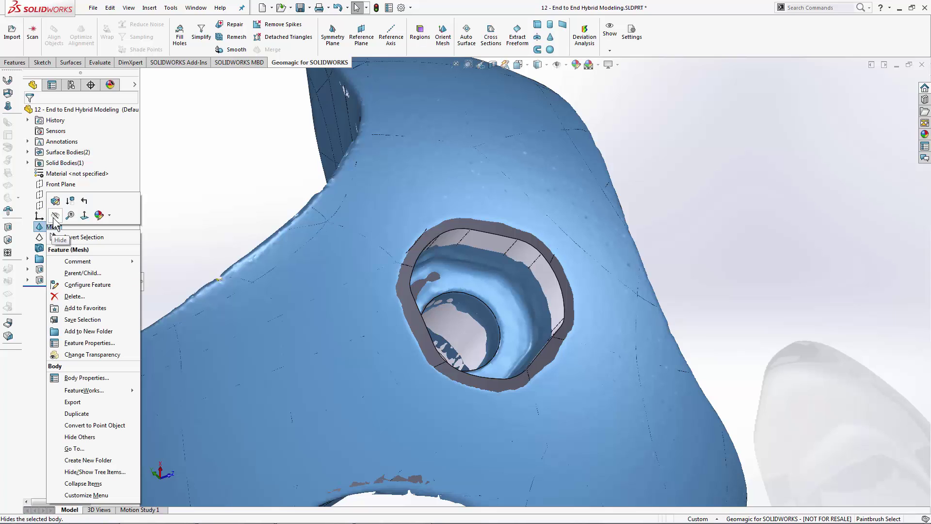
click(179, 219)
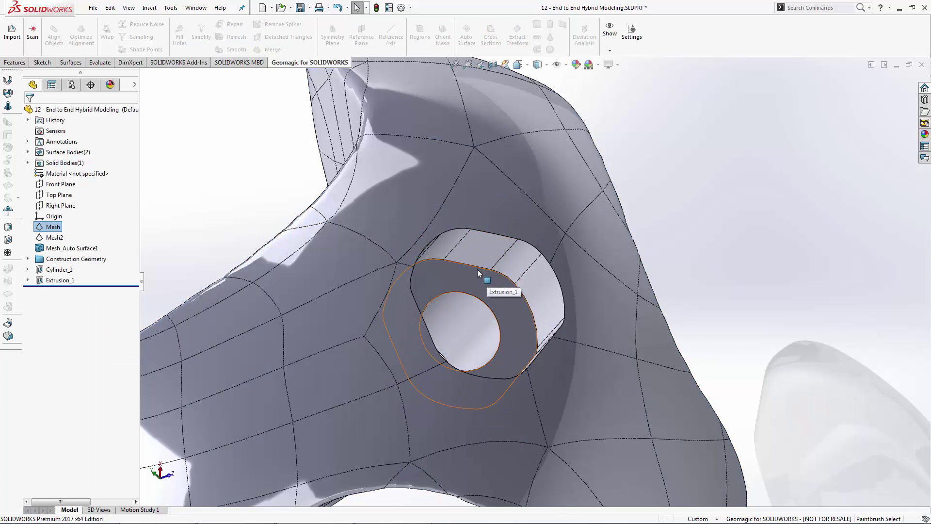
- Fillet the pocket's outer edge with a 0.05in radius
right_click(476, 266)
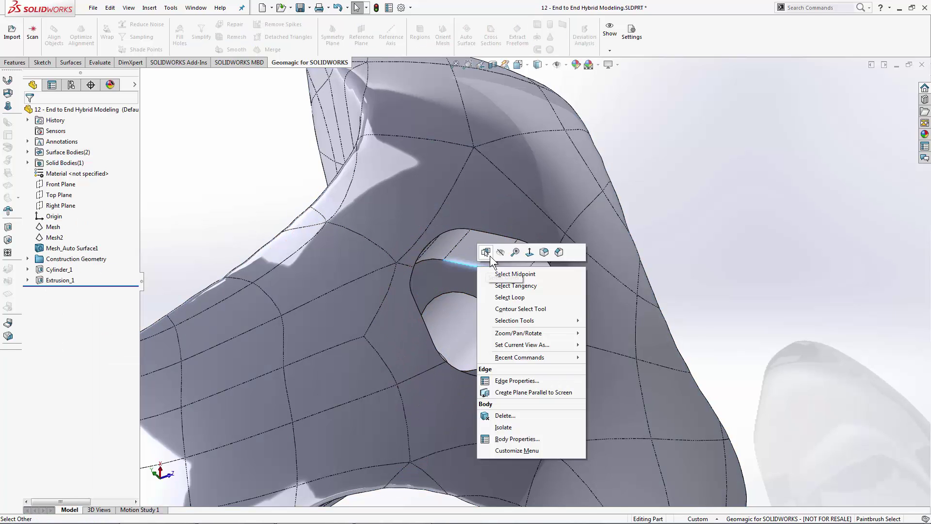
click(545, 252)
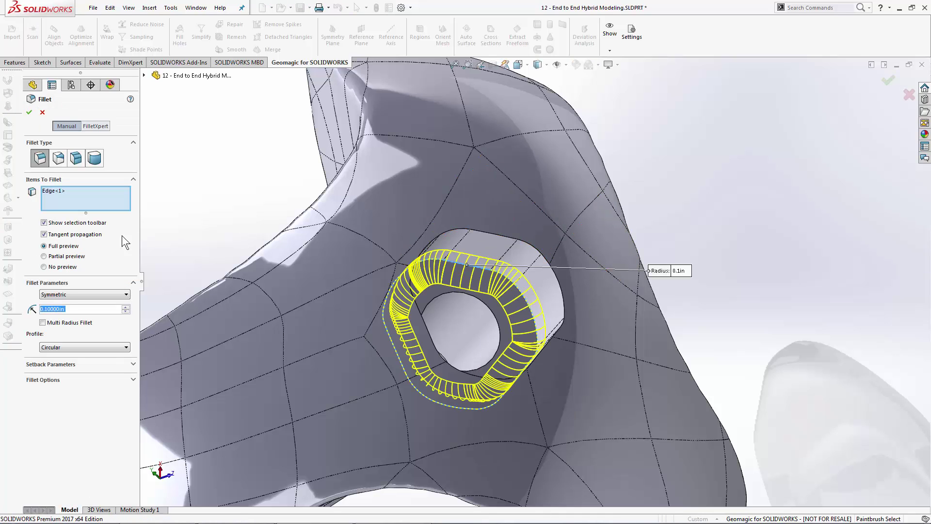
text(0.01)
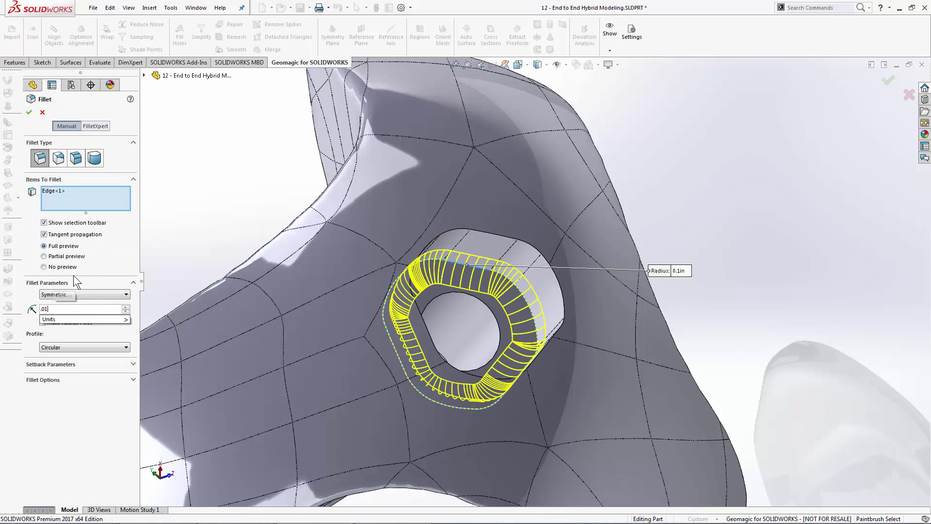
key(Return)
text(0.05)
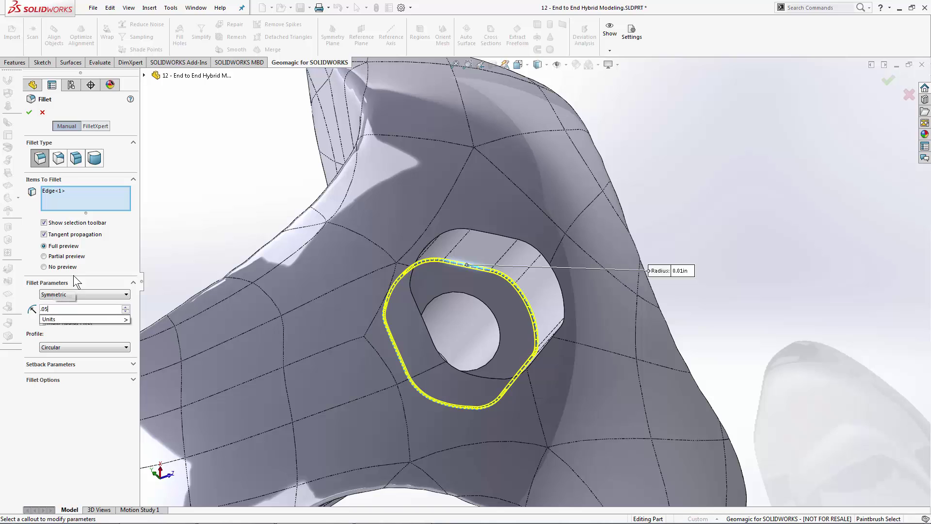
key(Return)
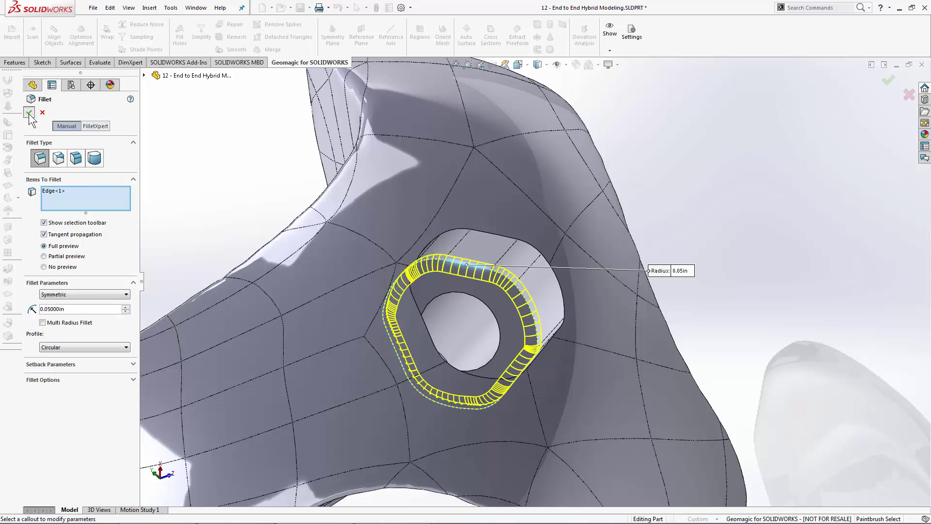
click(29, 112)
mouse_move(699, 210)
middle_down()
mouse_move(688, 216)
mouse_move(721, 205)
mouse_move(716, 219)
mouse_move(710, 194)
mouse_move(706, 209)
middle_up()
scroll(710, 194, up, 3)
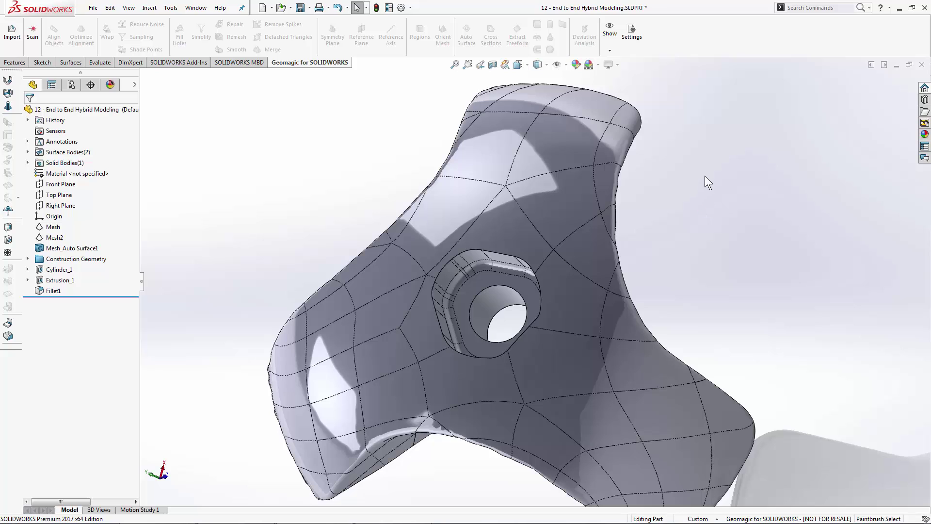
click(472, 293)
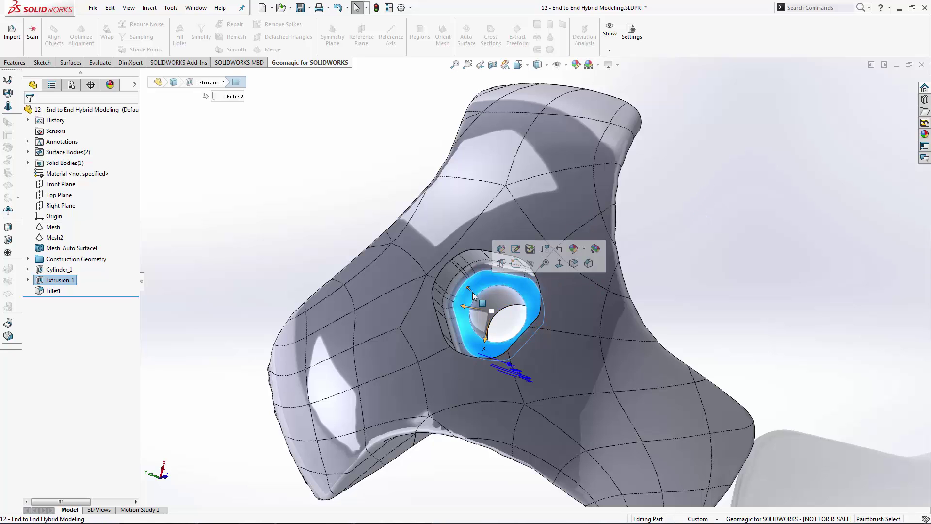
click(489, 301)
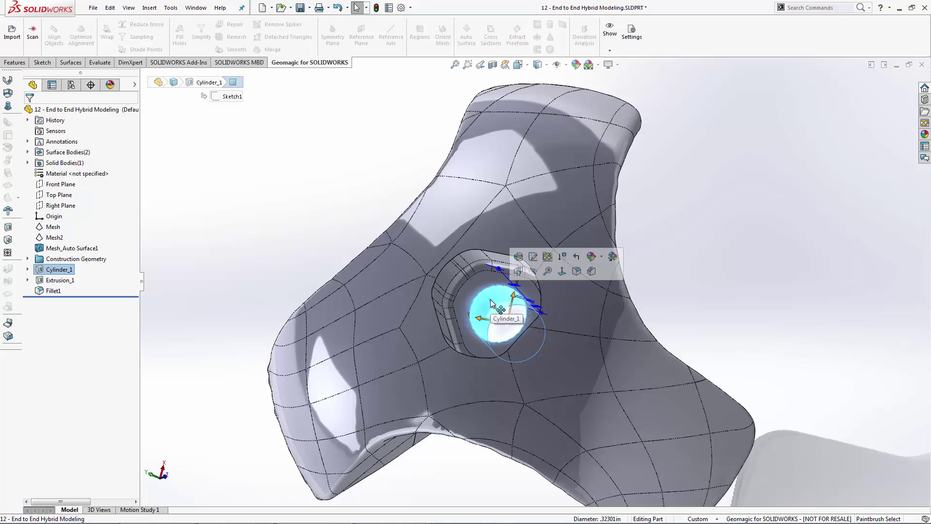
click(811, 234)
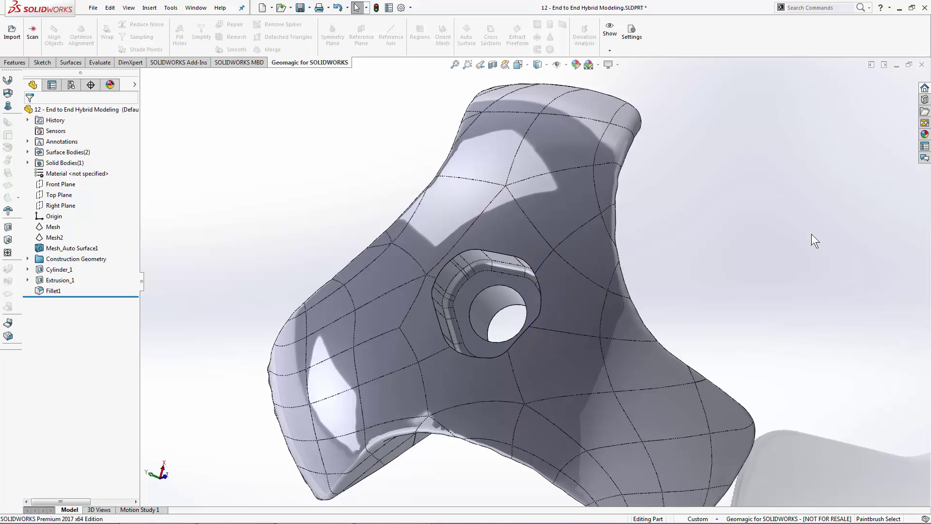
mouse_move(810, 234)
middle_down()
mouse_move(819, 199)
mouse_move(830, 200)
middle_up()
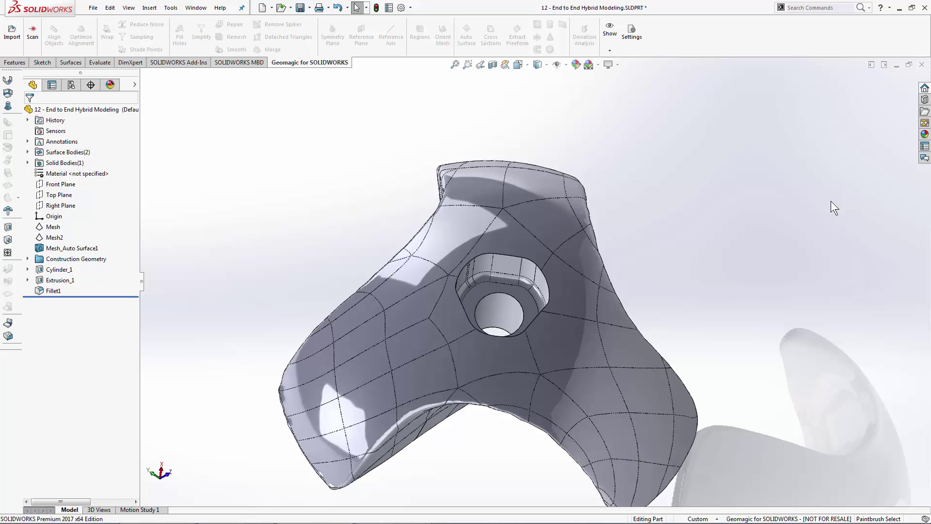